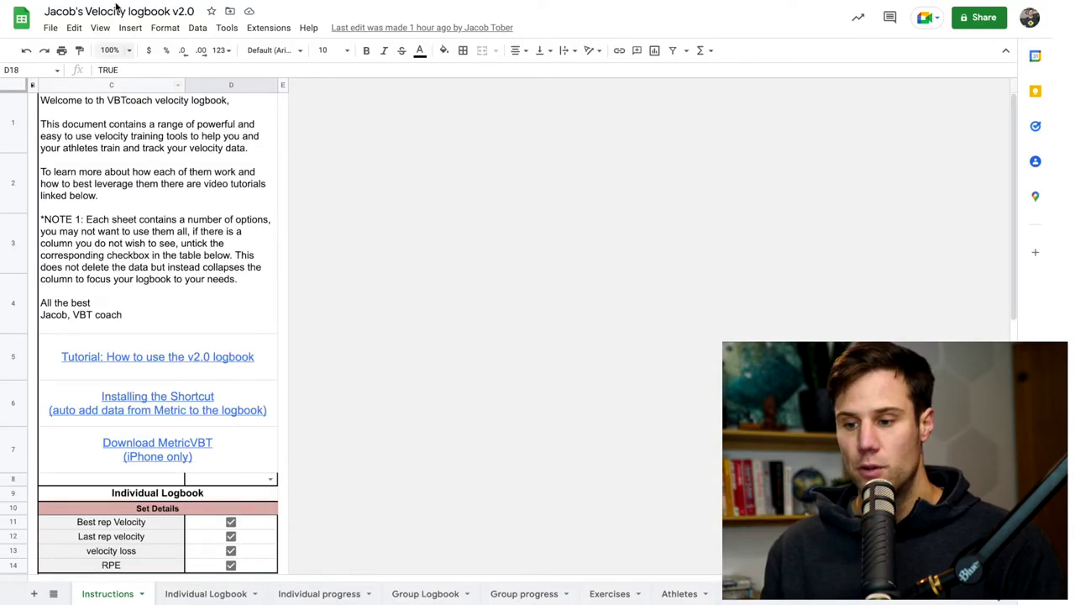
# - Review the welcome note and the tutorial, shortcut installation and MetricVBT download links on the Instructions sheet
pyautogui.click(176, 243)
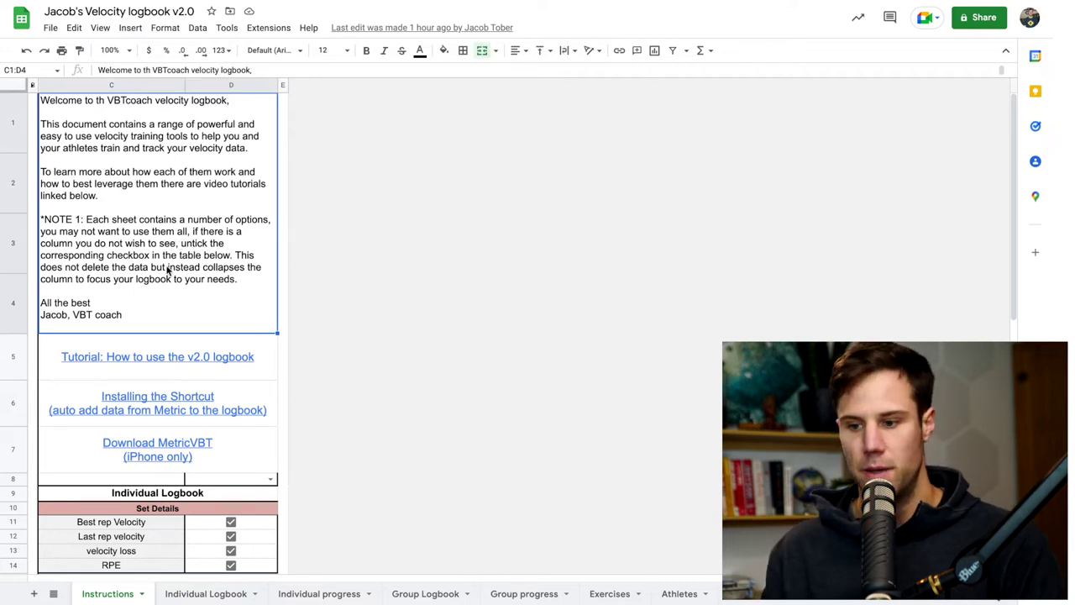
pyautogui.scroll(-1, 167, 268)
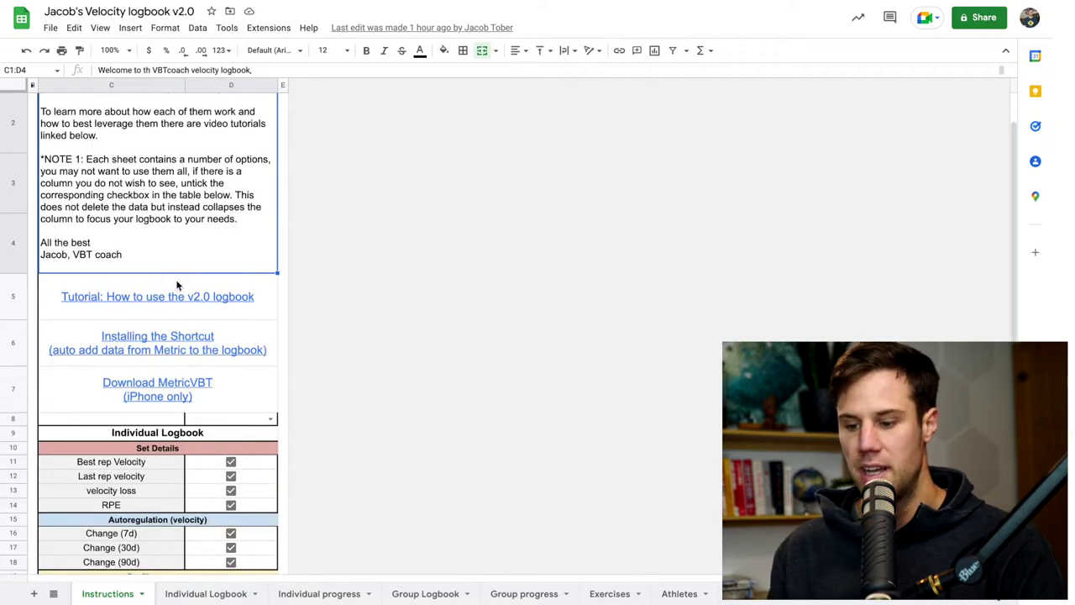
pyautogui.click(176, 285)
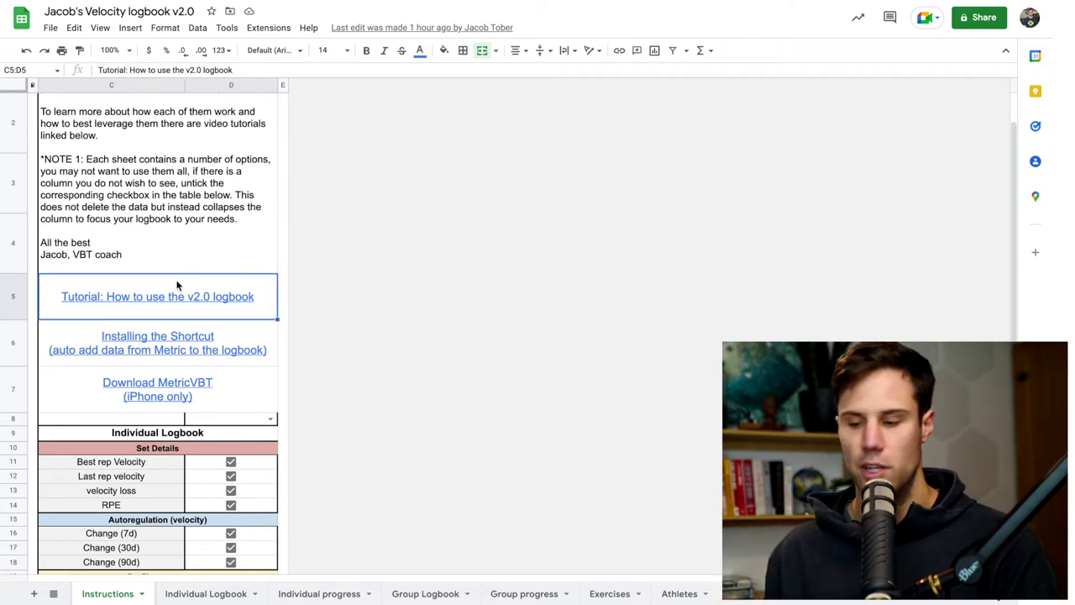
pyautogui.click(224, 346)
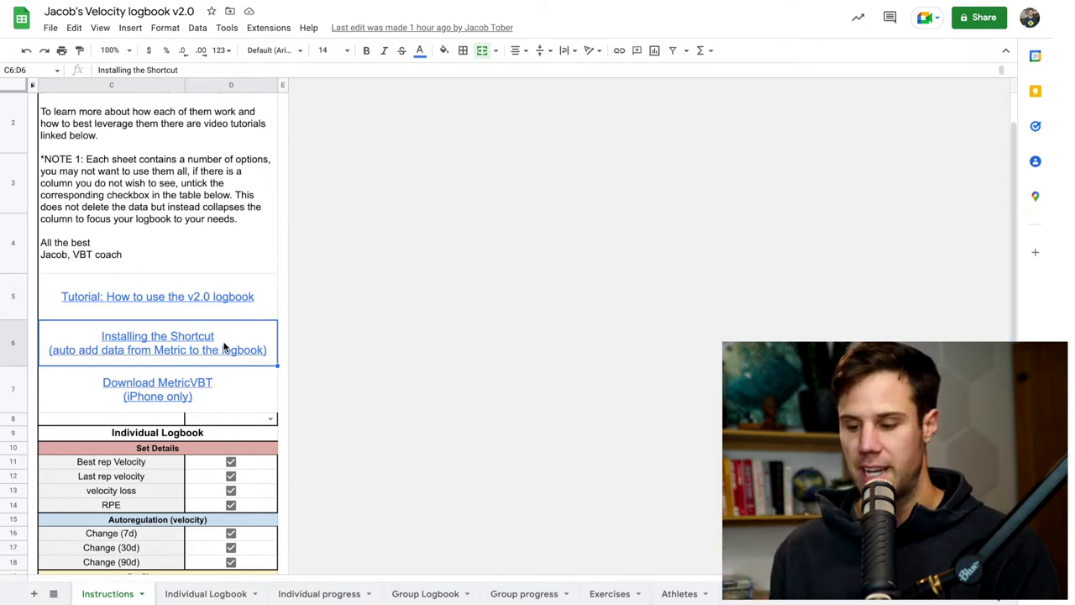
pyautogui.click(227, 379)
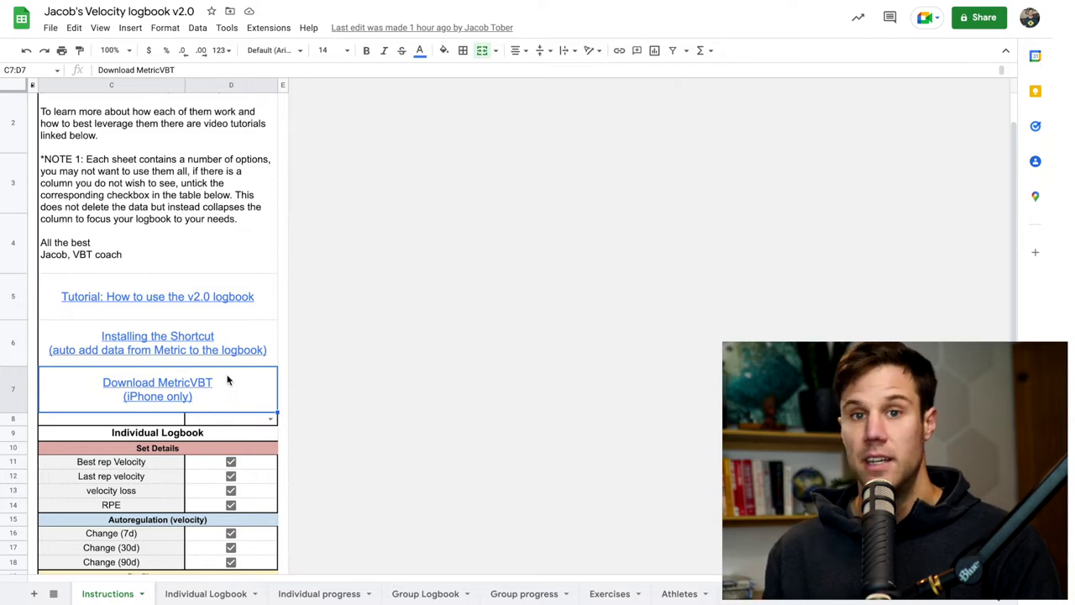
# - Look through the column visibility checkboxes for the Individual Logbook and Group Logbook on the Instructions sheet
pyautogui.scroll(-1, 227, 381)
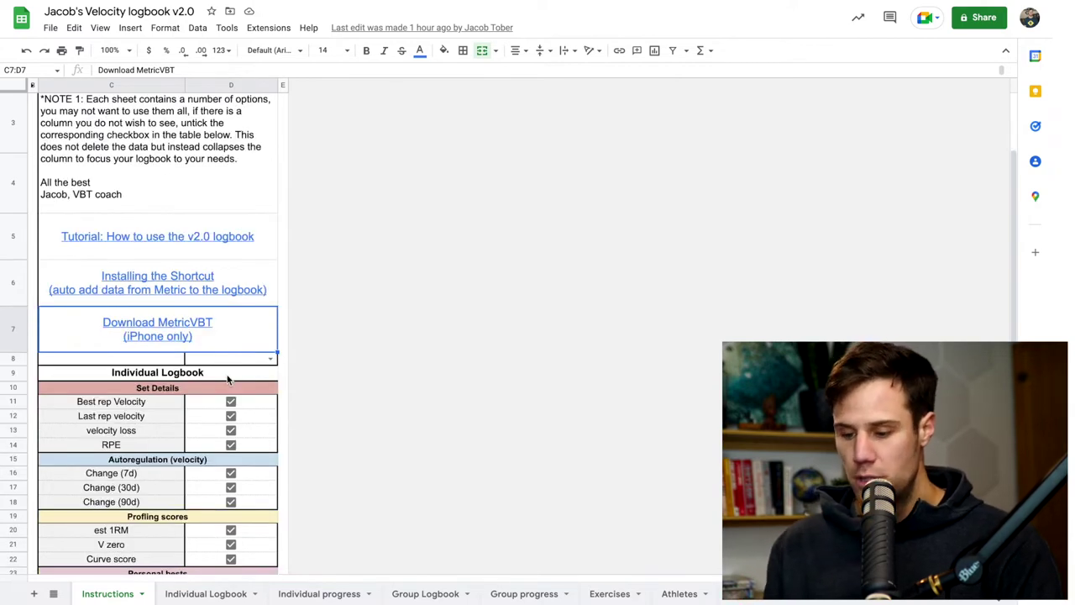
pyautogui.scroll(-1, 227, 381)
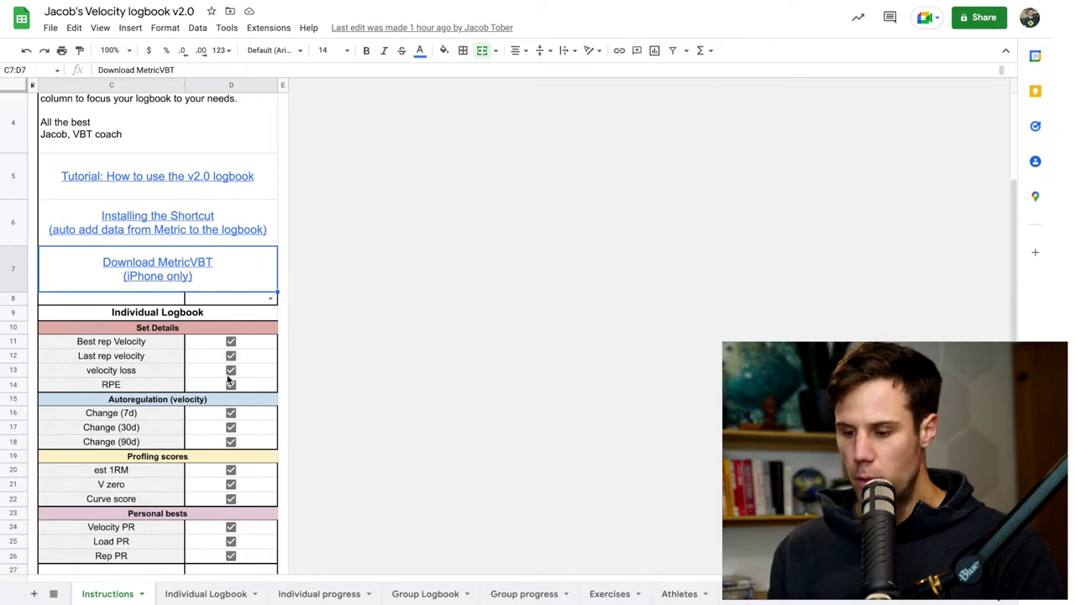
pyautogui.scroll(-3, 227, 380)
pyautogui.click(180, 403)
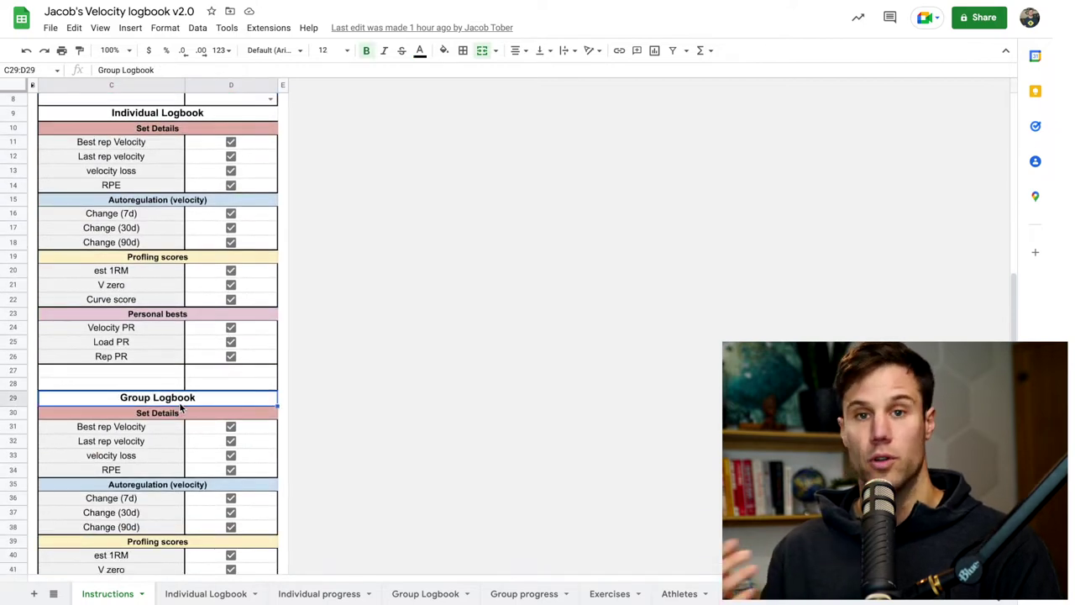
pyautogui.scroll(2, 179, 406)
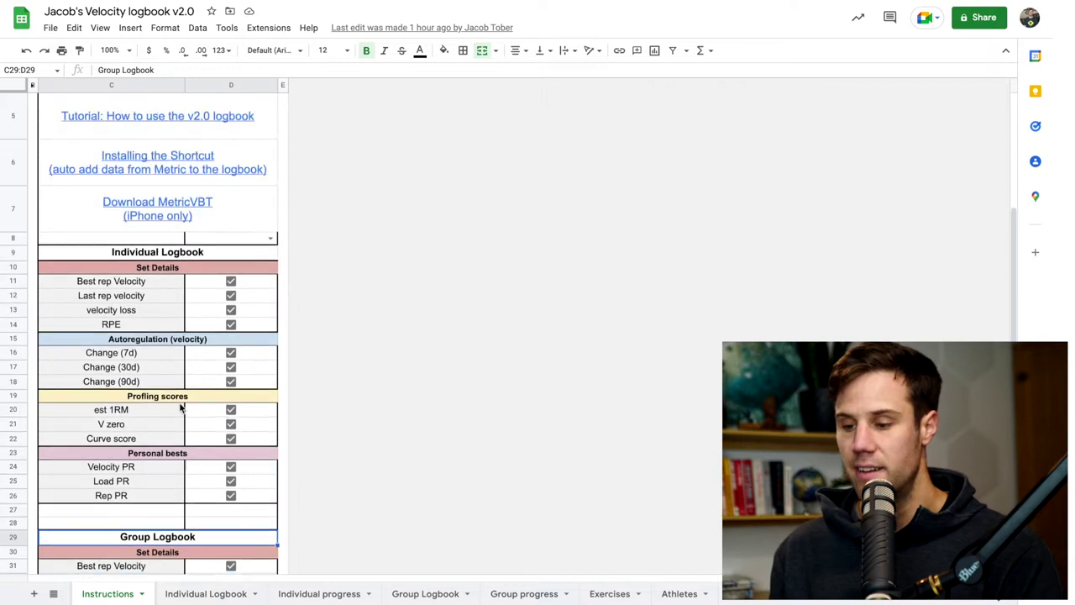
pyautogui.scroll(2, 180, 408)
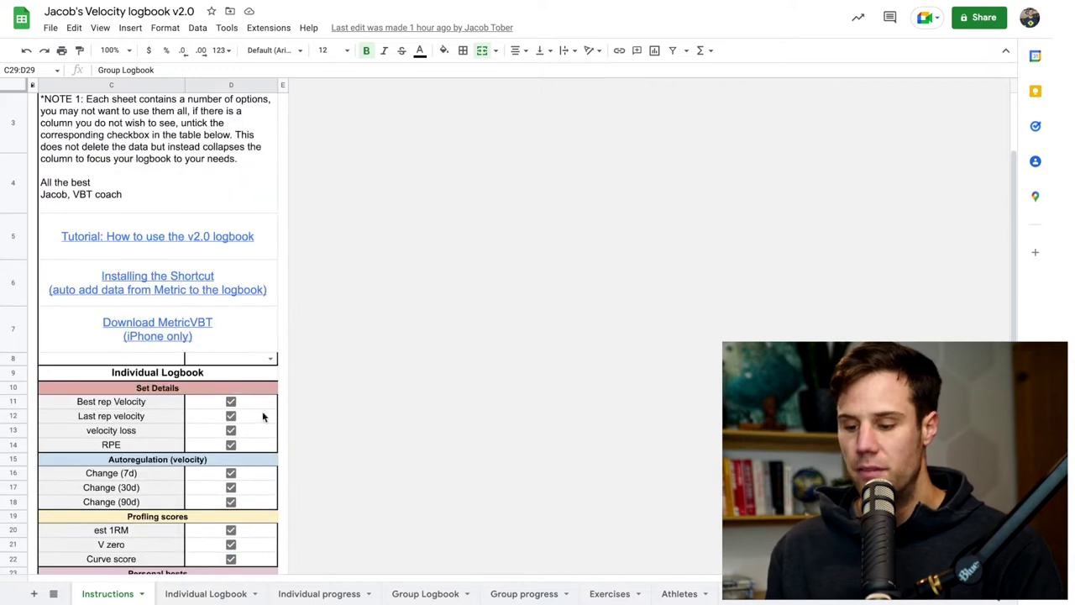
# - Open the Individual Logbook sheet and view the exercise choices for the first entry, keeping Back Squat - High Bar
pyautogui.click(219, 592)
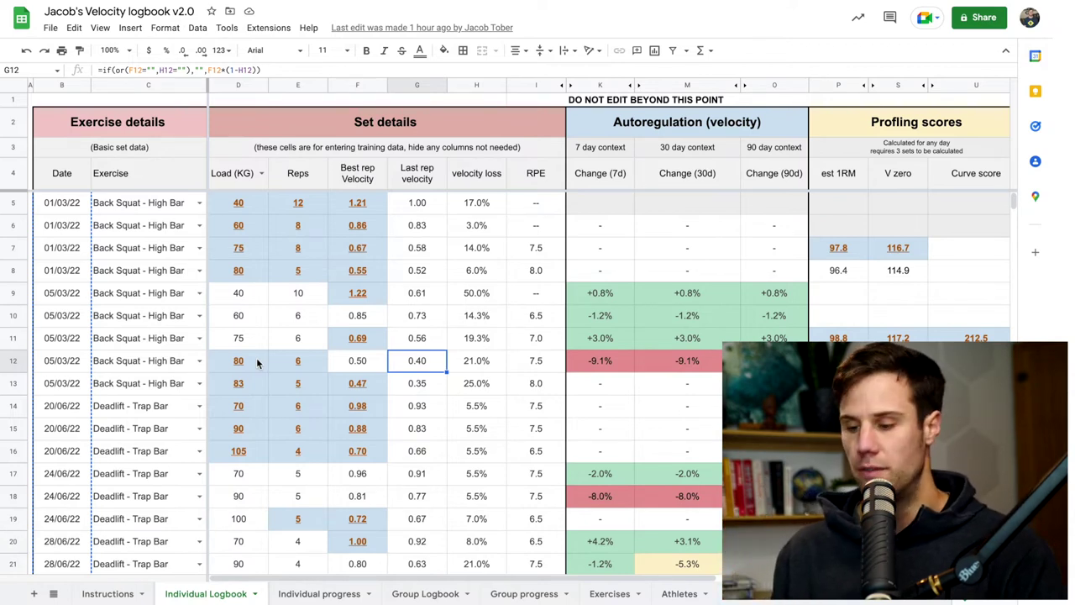
pyautogui.click(156, 301)
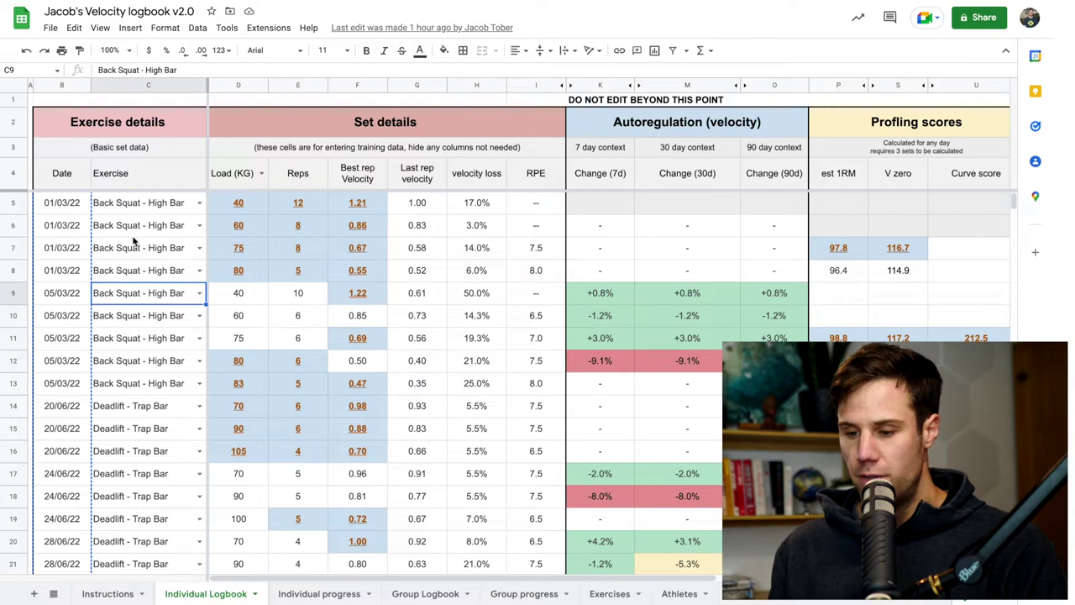
pyautogui.click(108, 123)
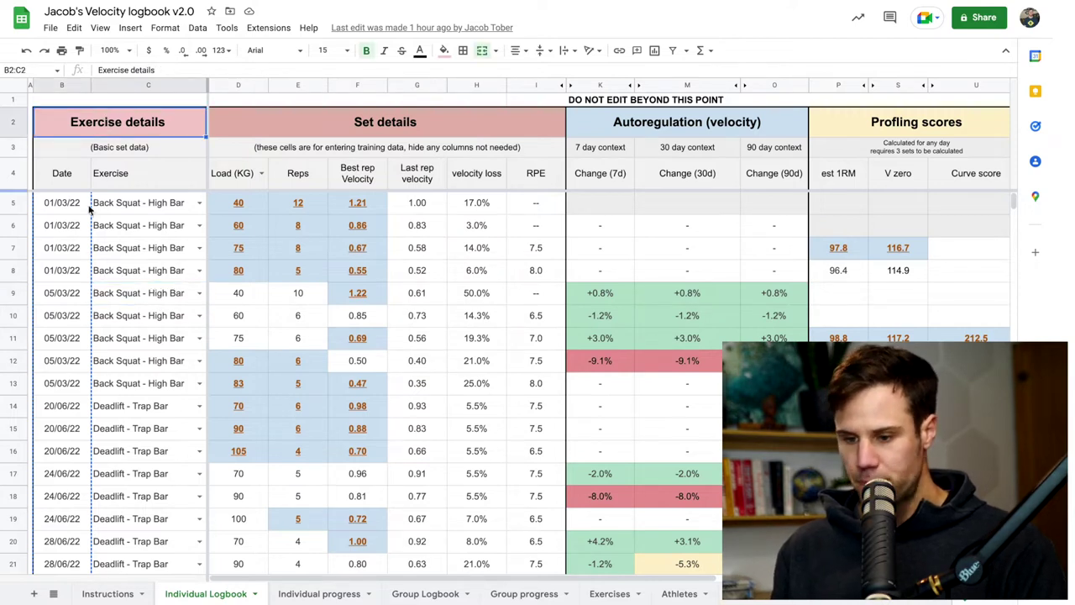
pyautogui.click(145, 212)
pyautogui.click(200, 203)
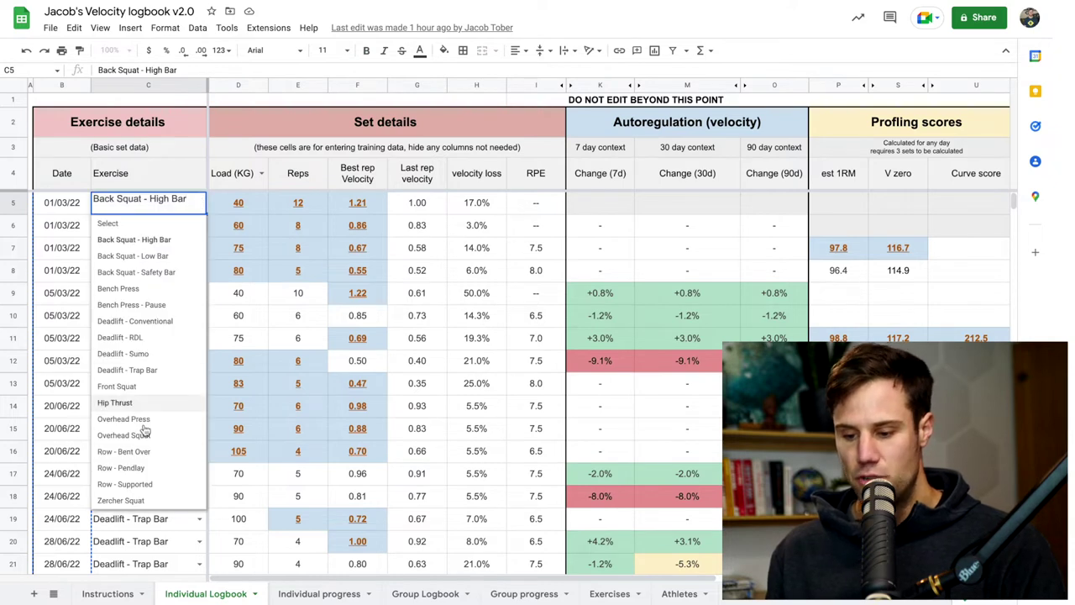
pyautogui.click(134, 239)
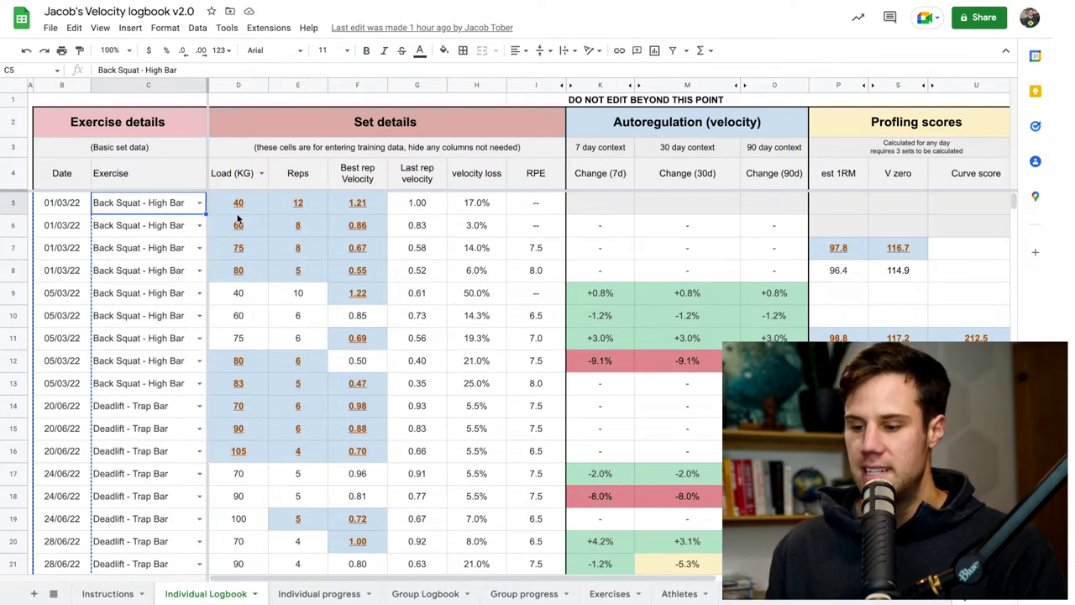
# - Go through the first entry's set details from load and reps to velocity loss and RPE
pyautogui.click(239, 210)
pyautogui.press('Right')
pyautogui.press('Right')
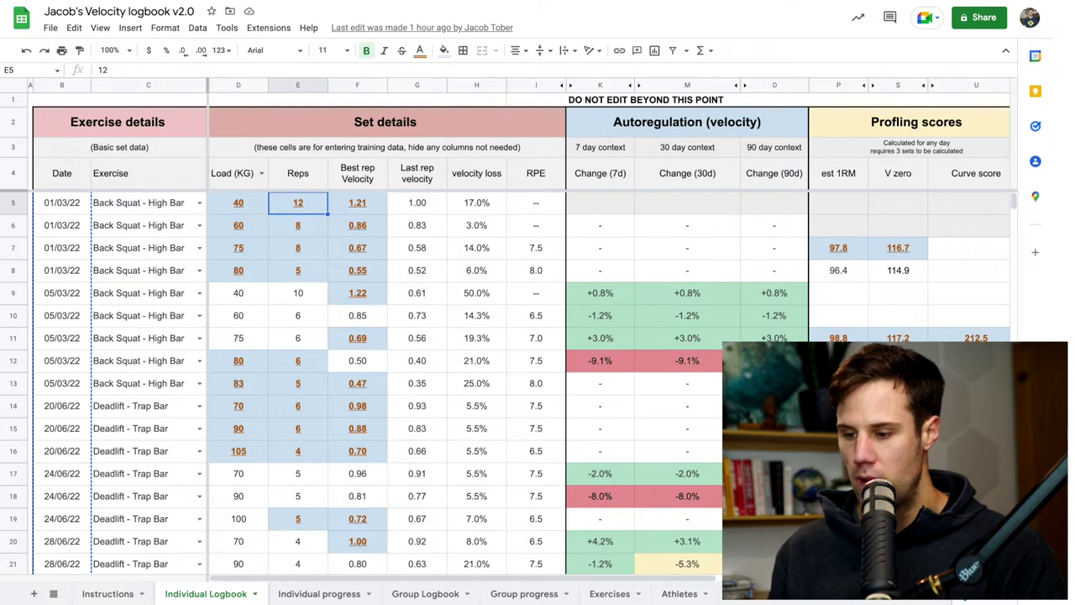
pyautogui.press('Right')
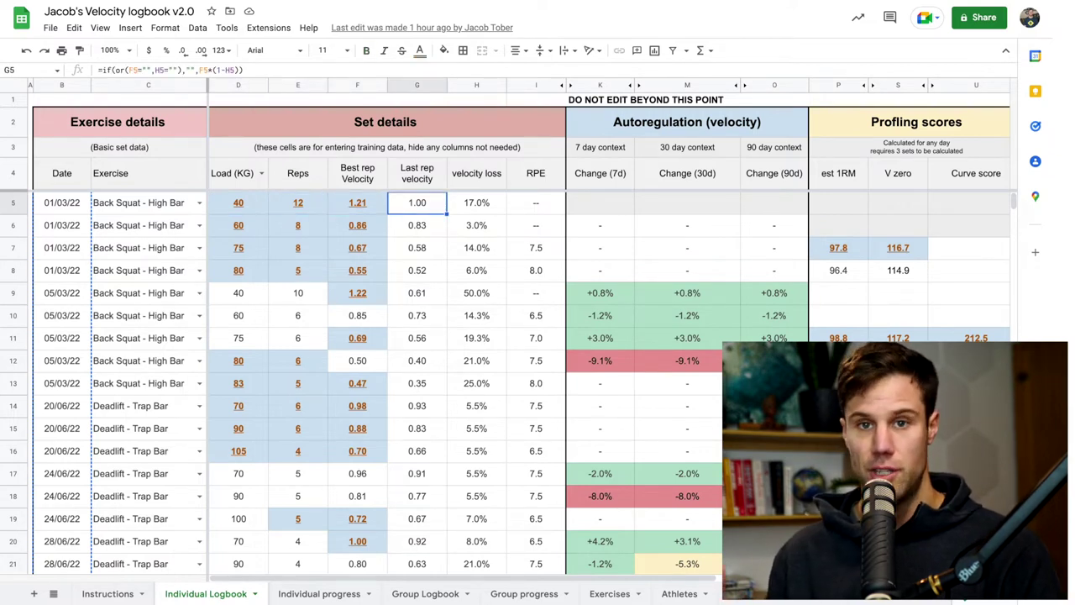
pyautogui.press('Right')
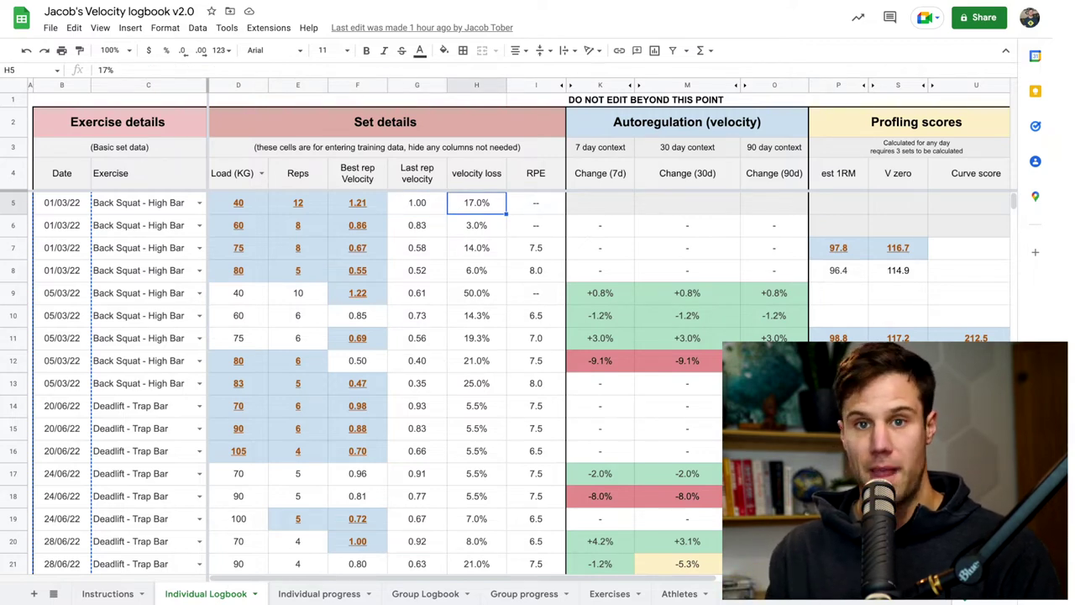
pyautogui.press('Right')
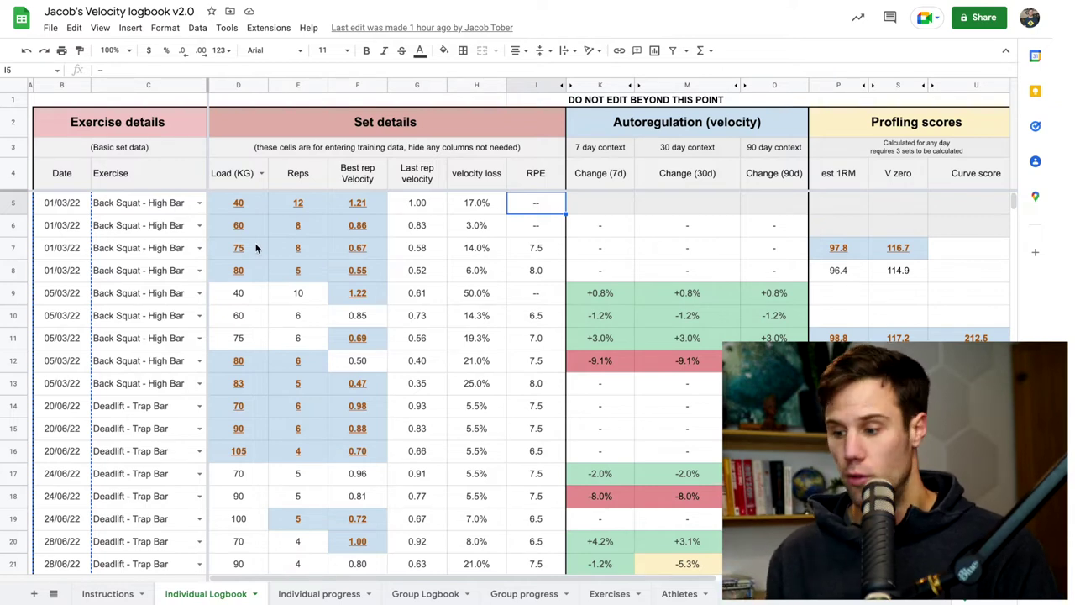
# - Hide the RPE, velocity loss and Last rep velocity columns through the Instructions sheet, then check Set details in the Individual Logbook
pyautogui.click(107, 594)
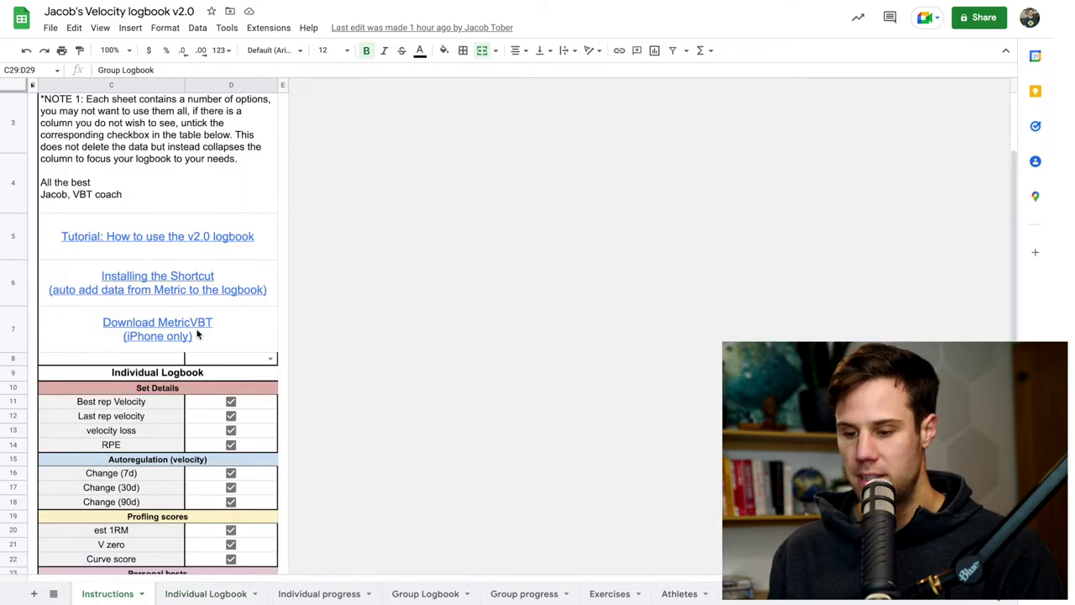
pyautogui.scroll(-3, 198, 334)
pyautogui.click(232, 325)
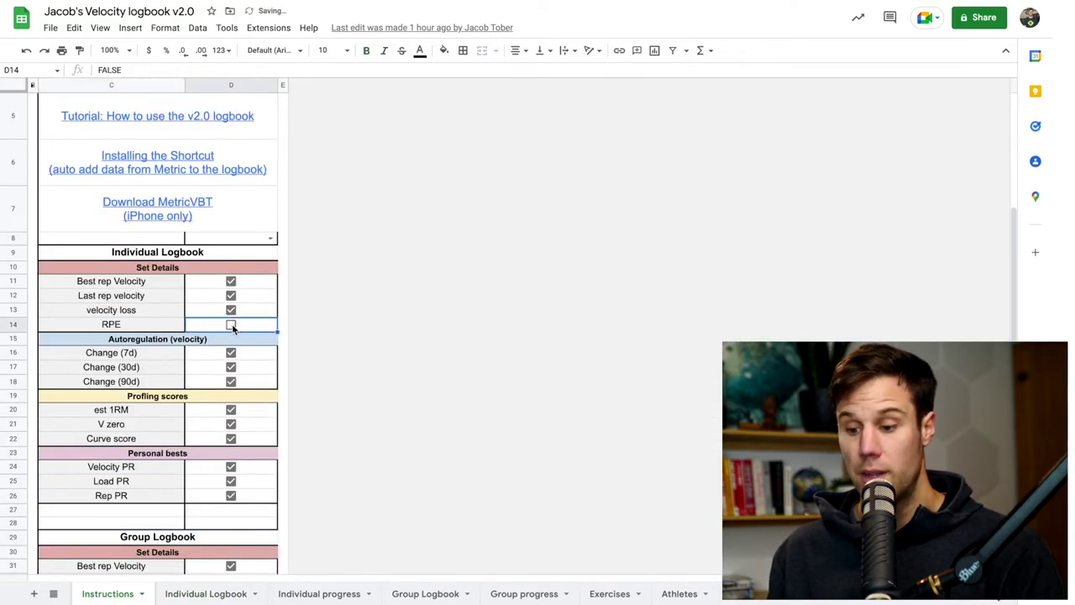
pyautogui.click(231, 311)
pyautogui.click(232, 296)
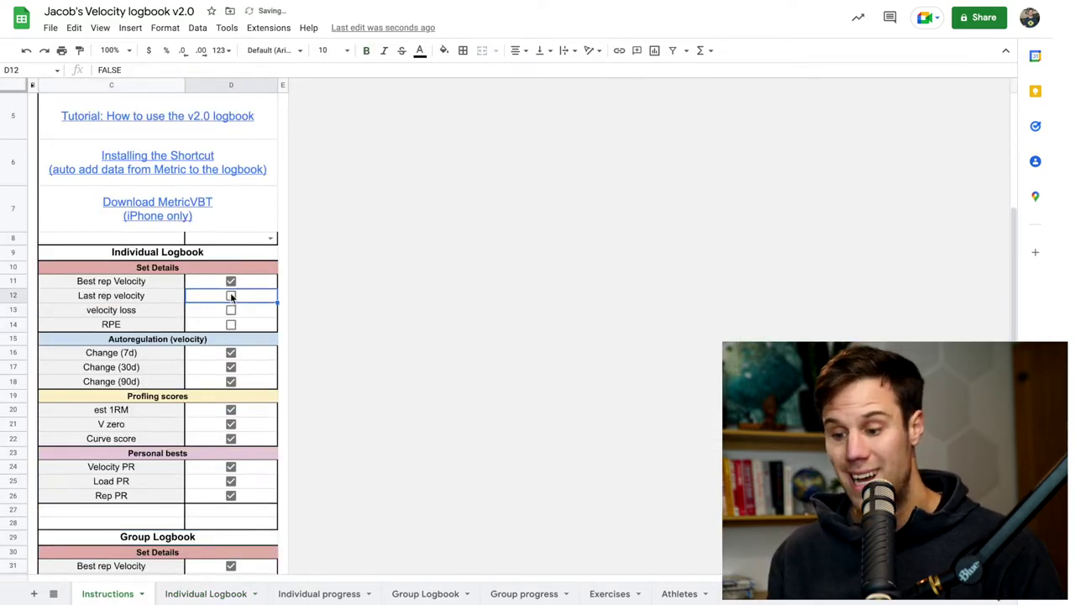
pyautogui.click(216, 594)
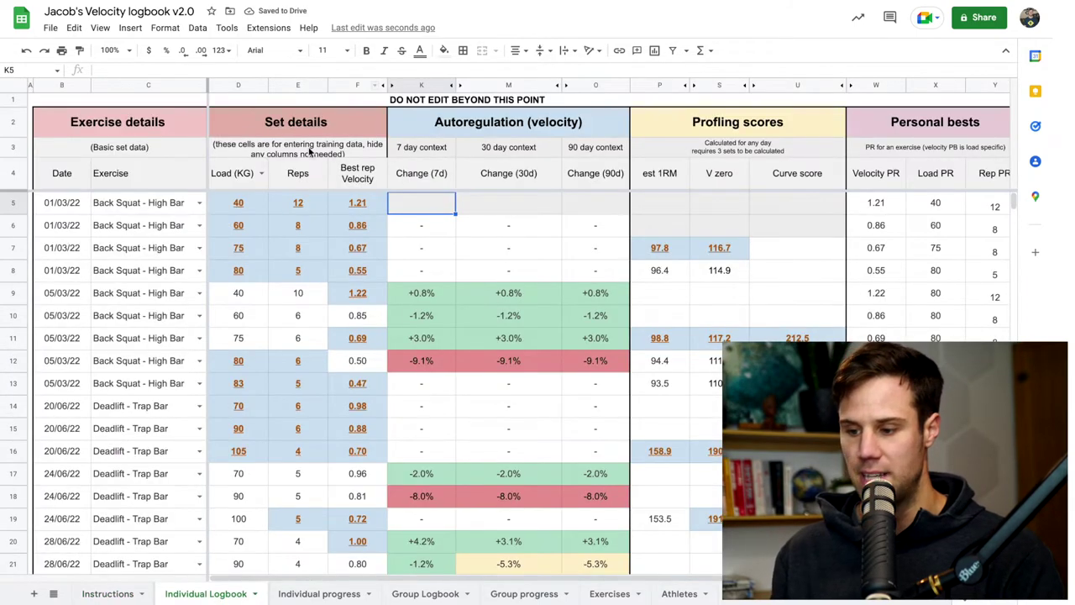
pyautogui.click(244, 130)
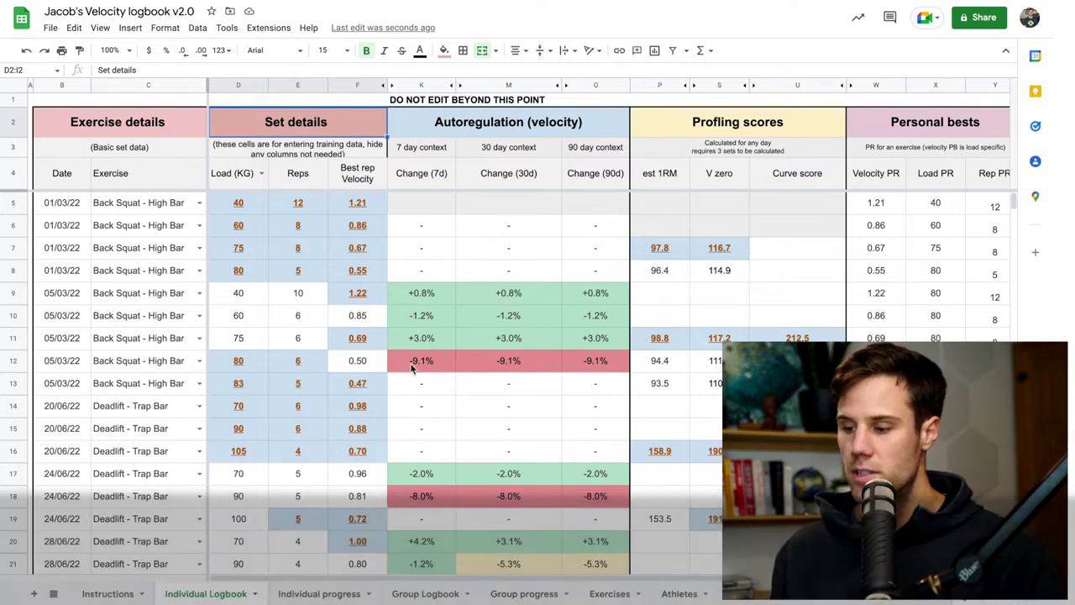
# - Examine the Autoregulation (velocity) section's 7, 30 and 90 day context headings
pyautogui.click(474, 134)
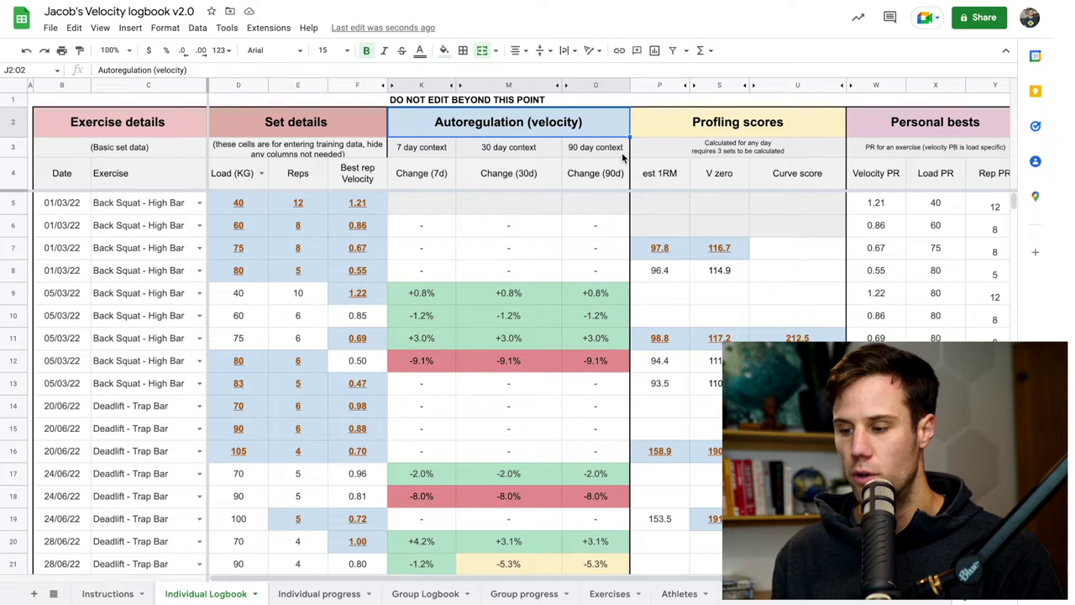
pyautogui.click(420, 156)
pyautogui.click(494, 159)
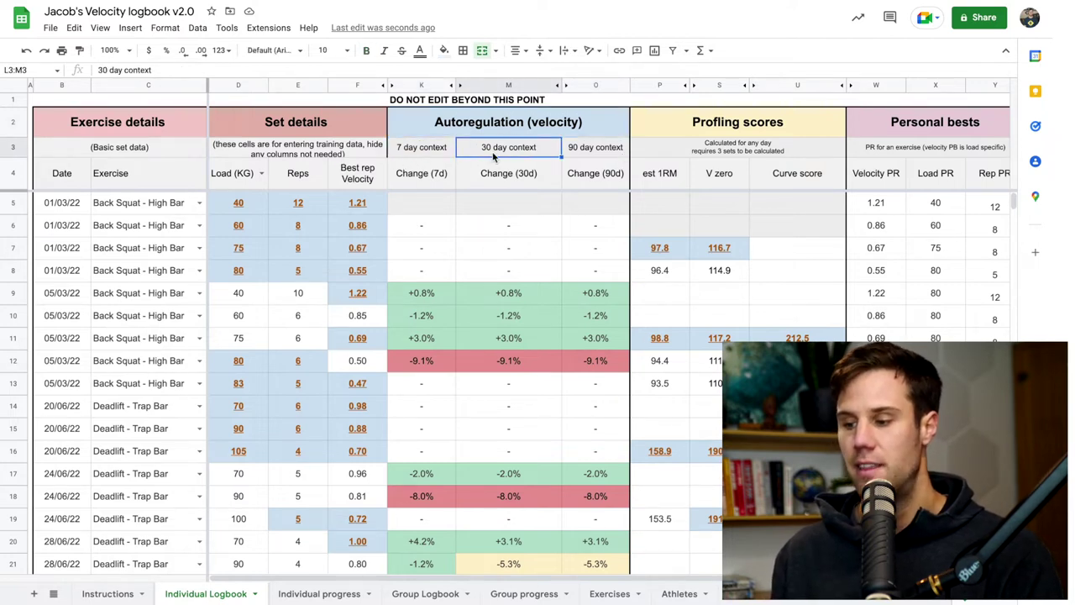
pyautogui.click(601, 151)
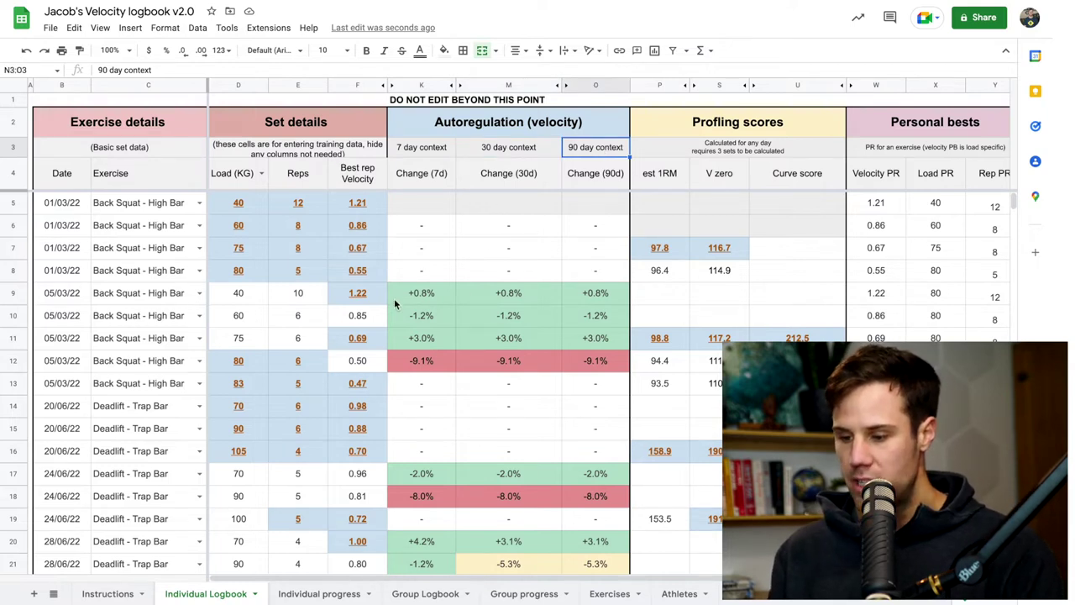
# - Examine the 40 kg Back Squat - High Bar set in row 9 and its 7-day velocity change
pyautogui.scroll(-1, 394, 298)
pyautogui.click(431, 281)
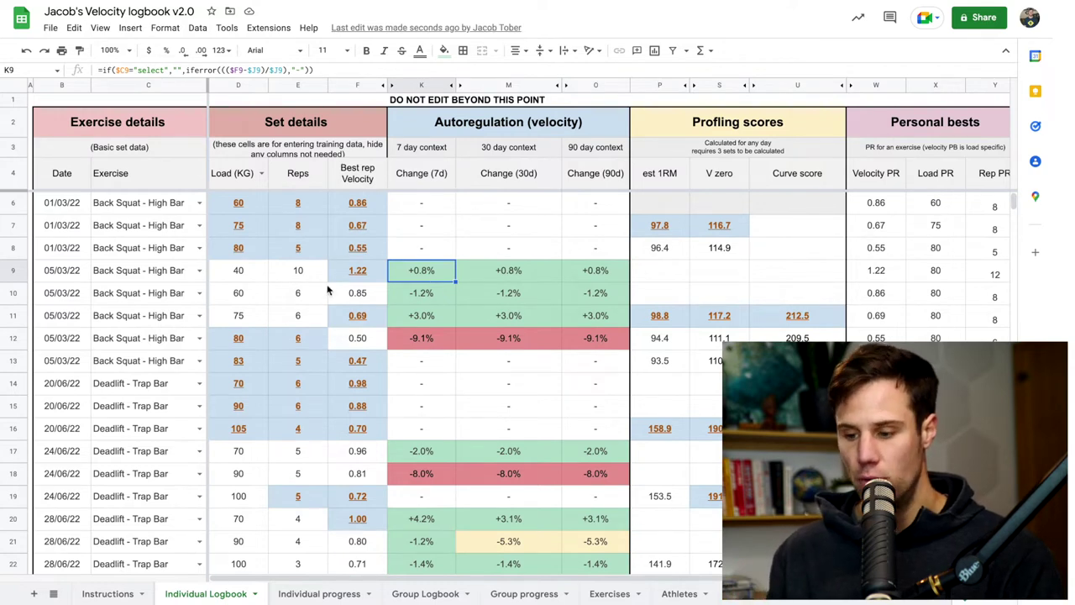
pyautogui.click(183, 270)
pyautogui.click(242, 270)
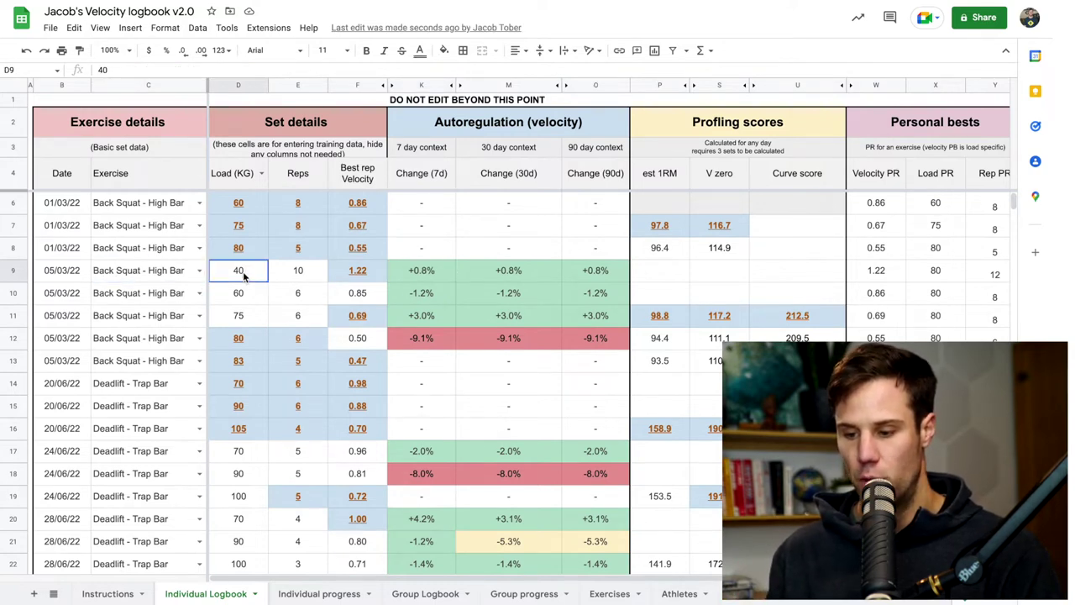
pyautogui.click(14, 271)
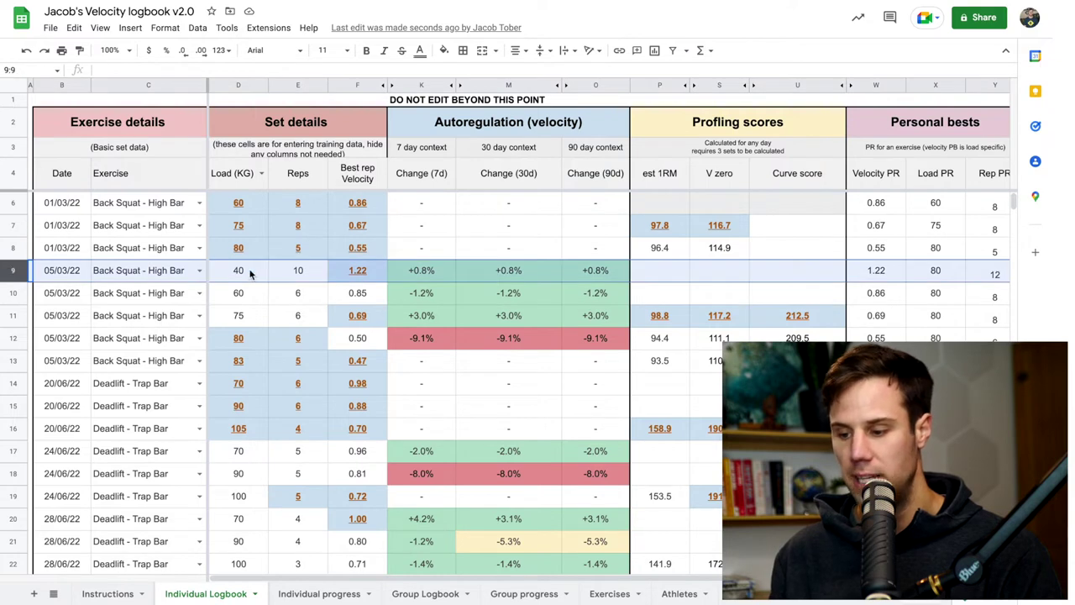
pyautogui.scroll(1, 407, 286)
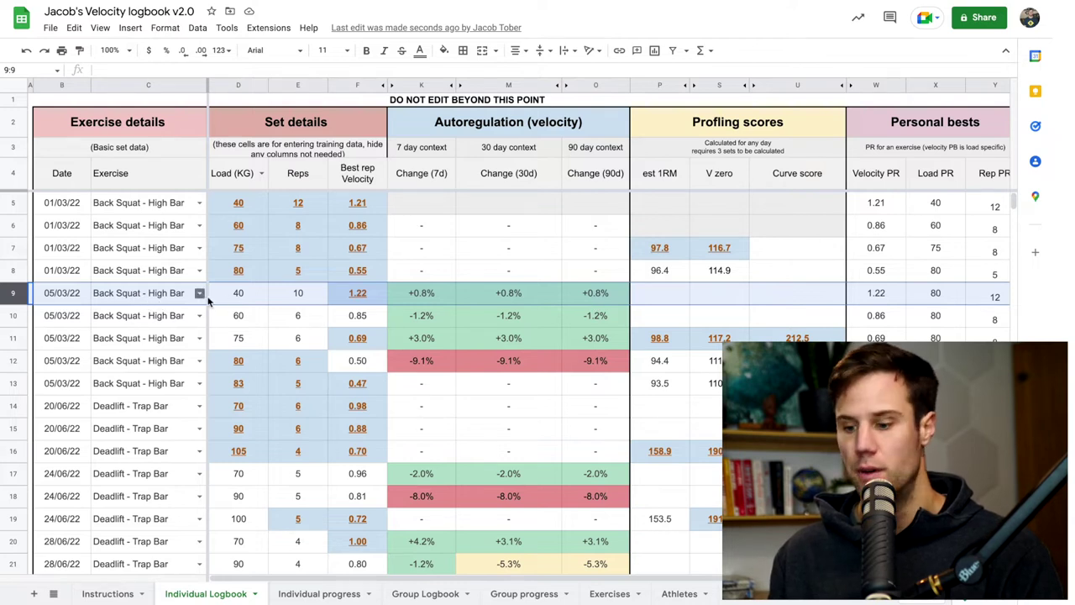
pyautogui.click(421, 293)
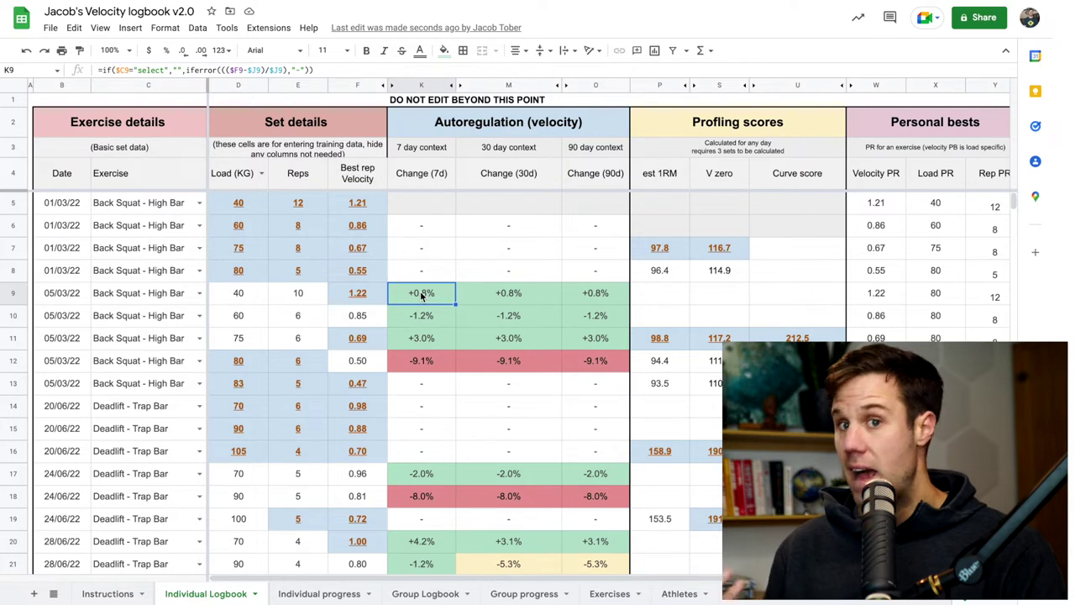
# - Hide the Change (7d) and Change (90d) columns through the Instructions sheet and return to the Individual Logbook
pyautogui.click(109, 593)
pyautogui.click(231, 352)
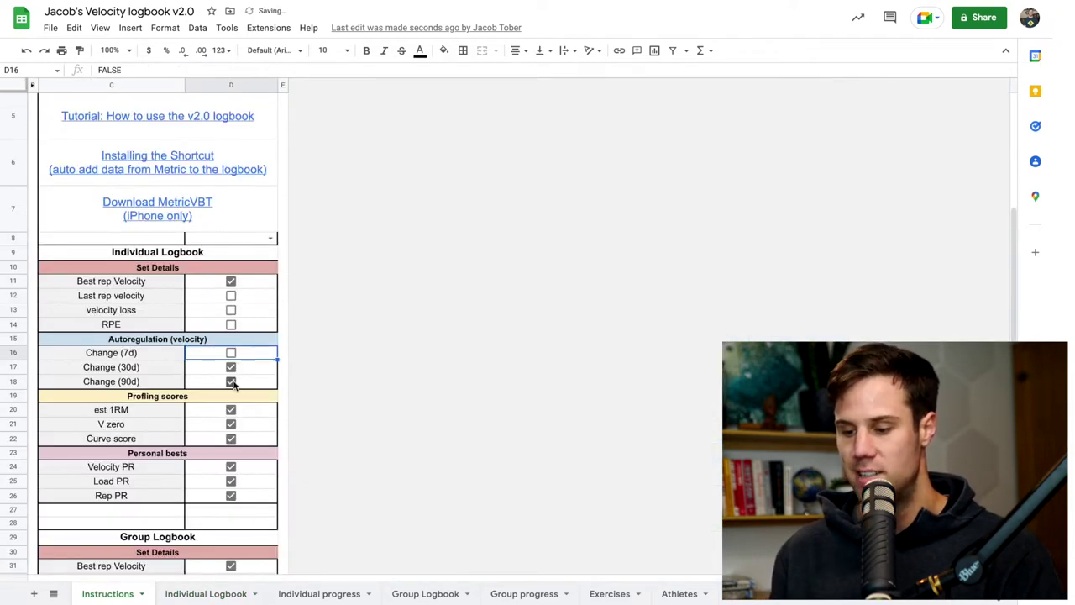
pyautogui.click(232, 382)
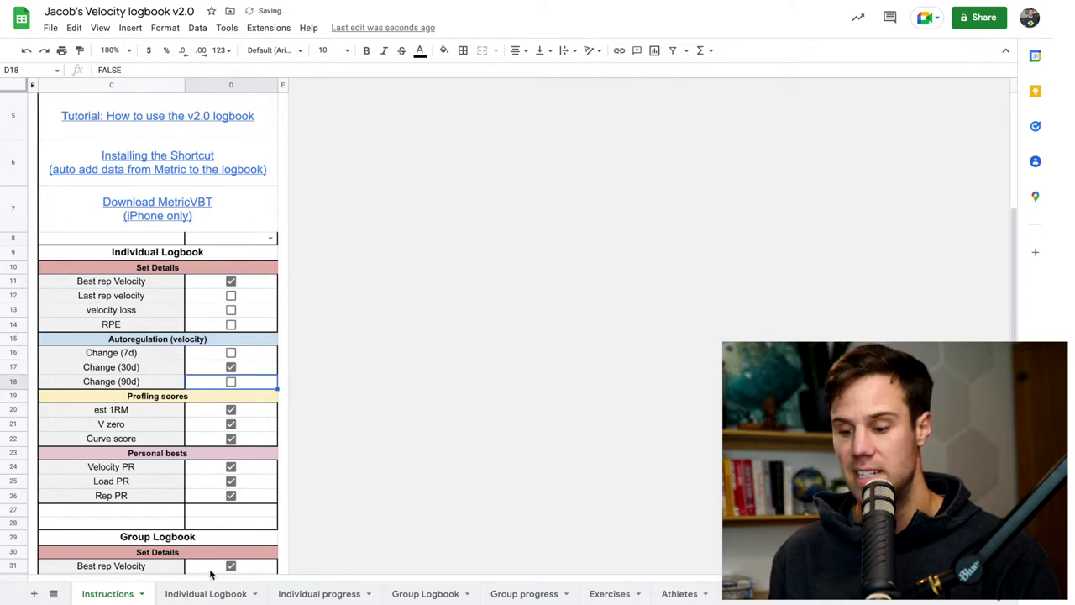
pyautogui.click(206, 593)
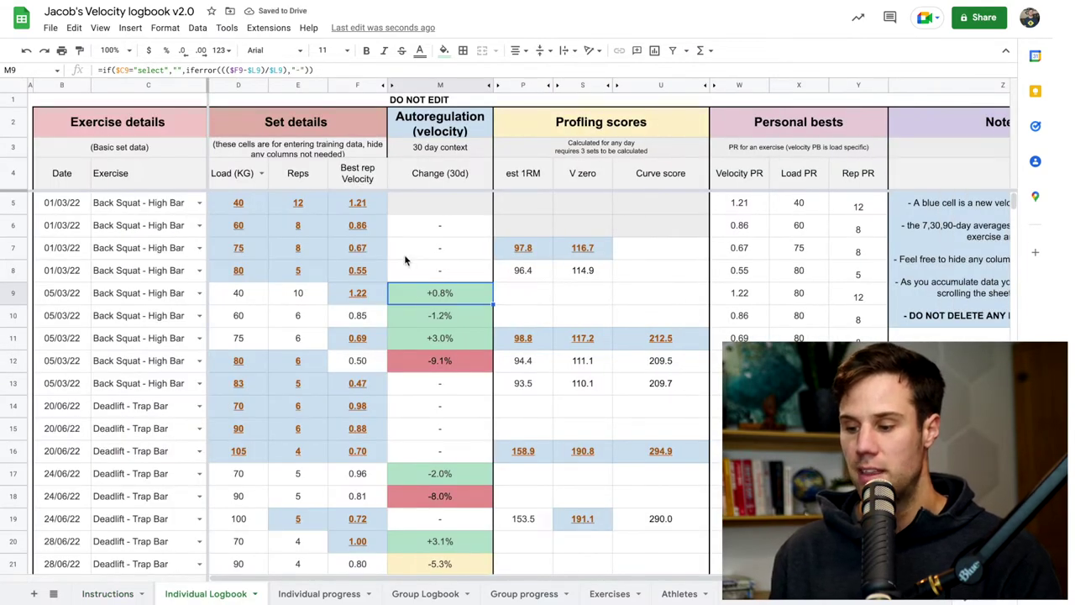
# - Examine the Change (30d) values of the Back Squat - High Bar sets, from row 6 down to row 12
pyautogui.click(452, 273)
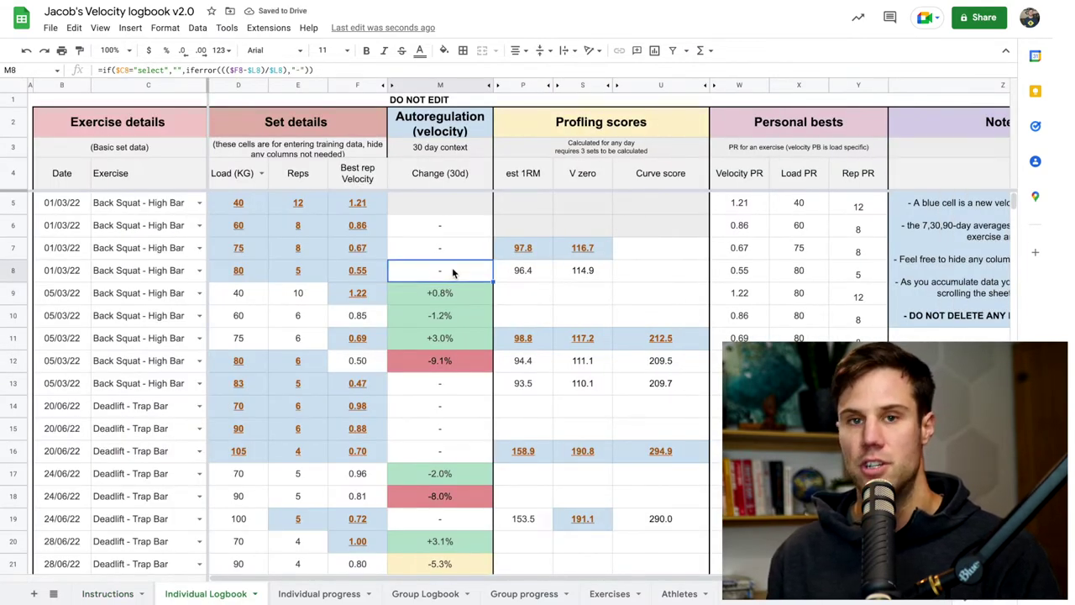
pyautogui.click(451, 317)
pyautogui.click(449, 229)
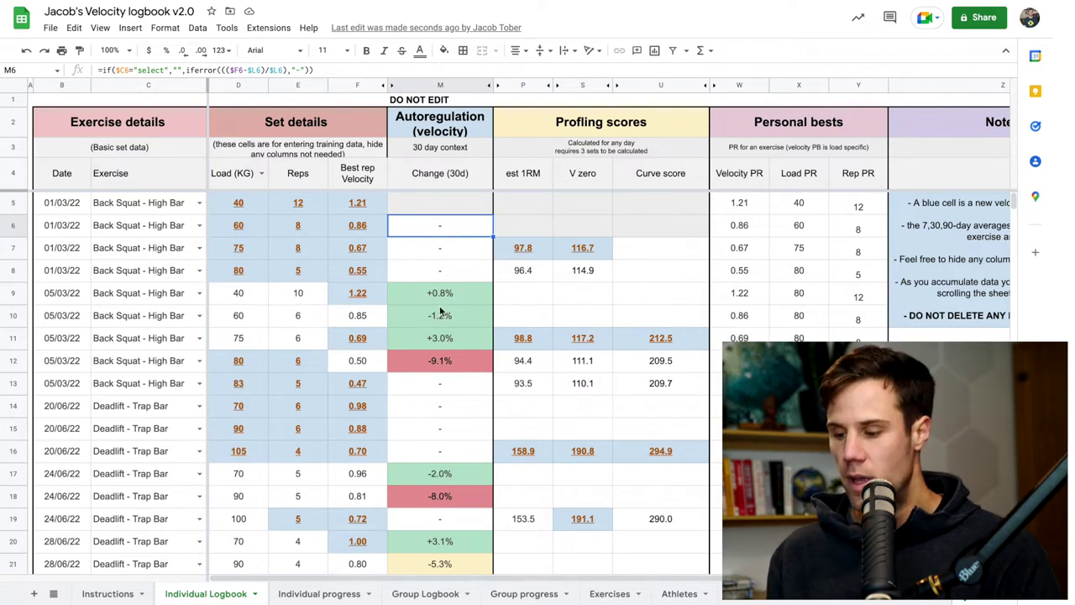
pyautogui.click(462, 294)
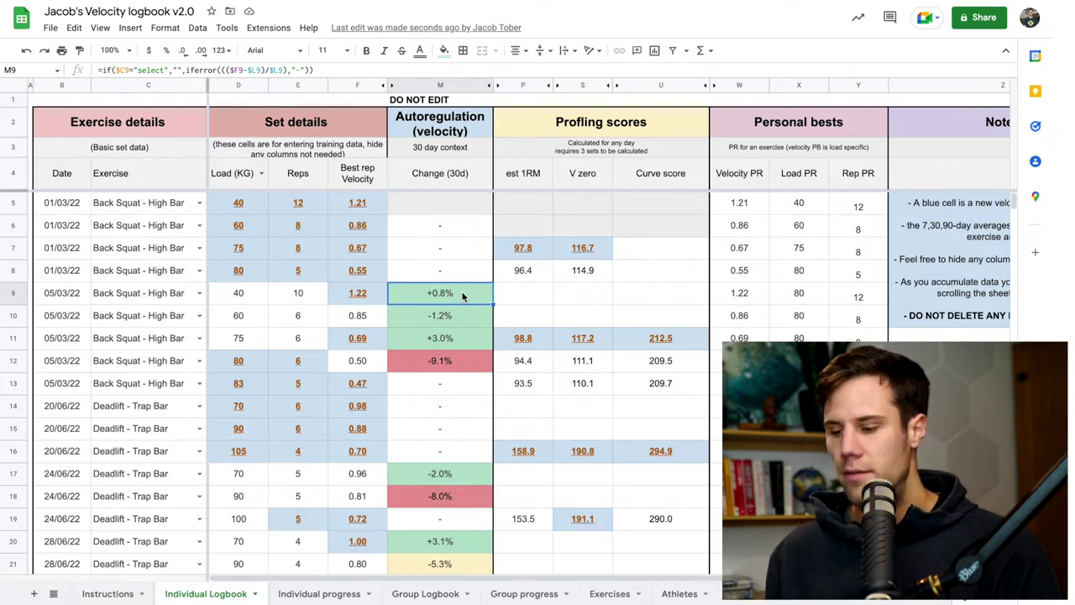
pyautogui.scroll(-1, 462, 296)
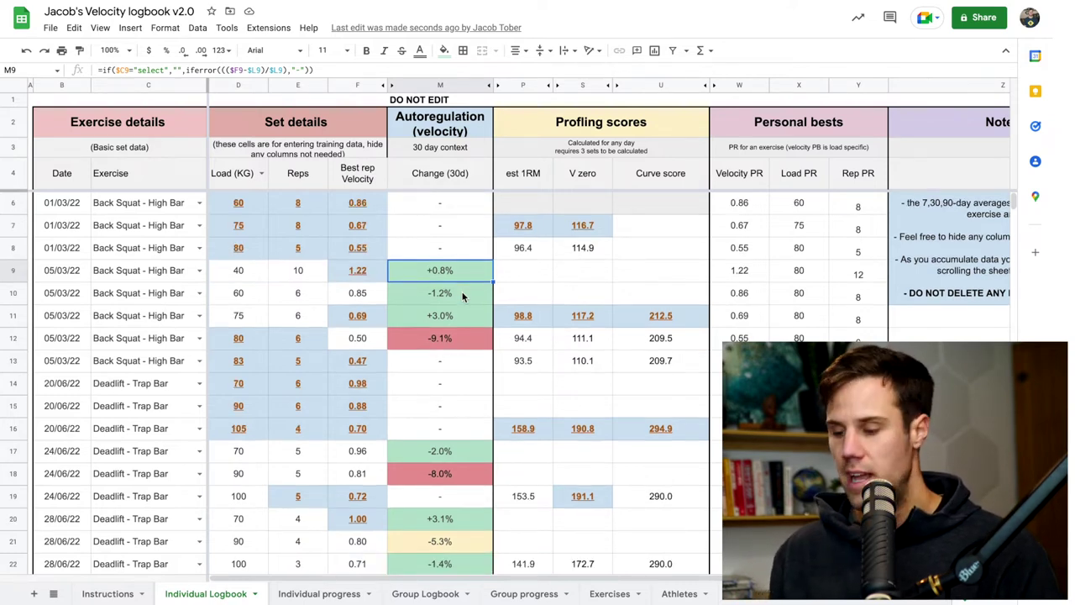
pyautogui.click(455, 339)
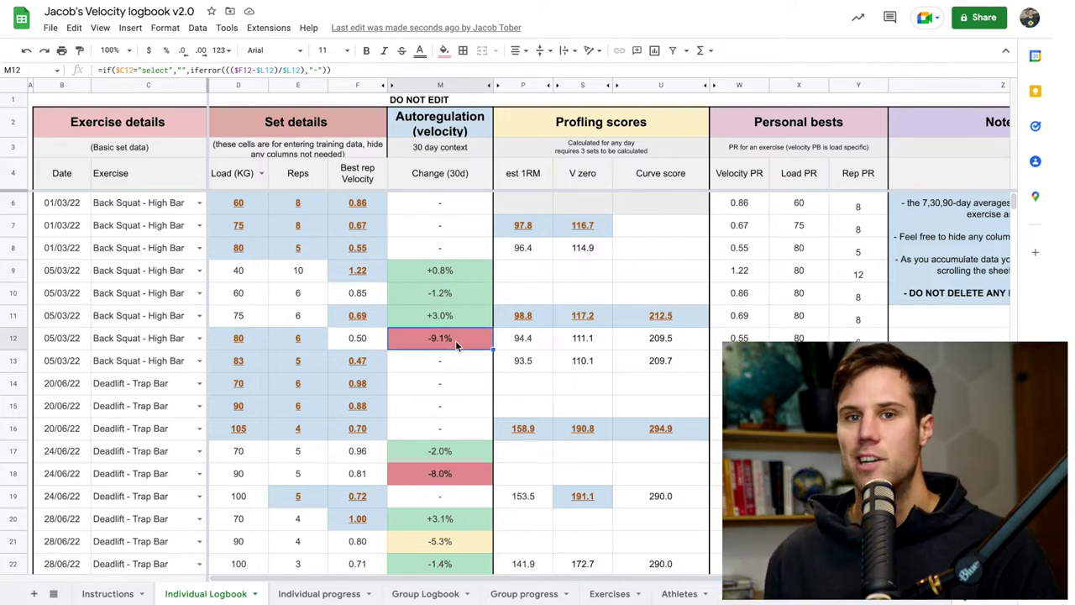
# - Compare the 90, 100 and 110 kg Deadlift - Trap Bar sets of 28/06/22 with their 30-day velocity changes
pyautogui.scroll(-3, 455, 340)
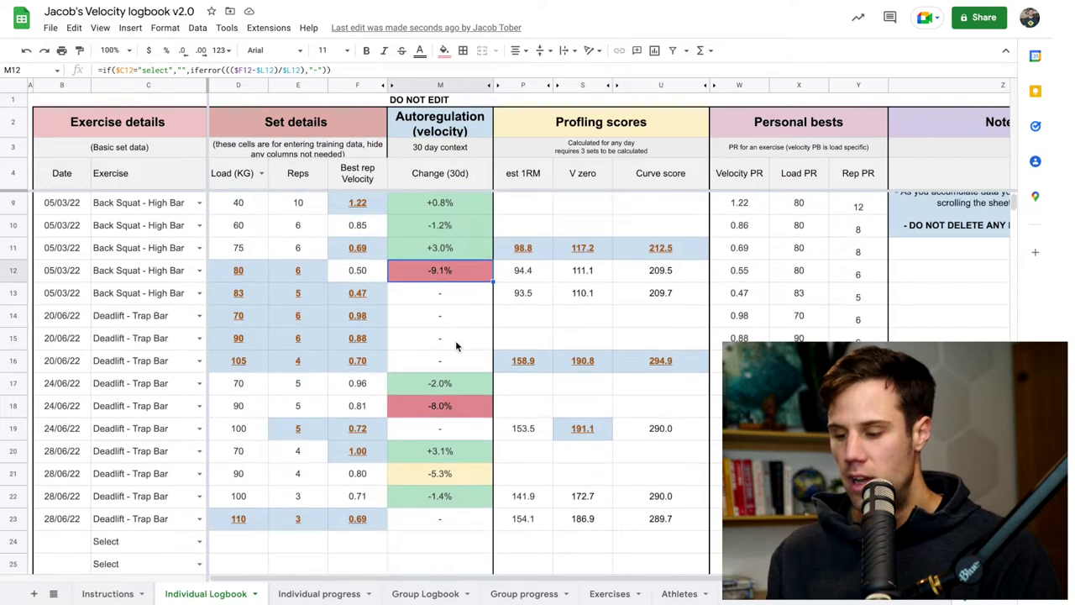
pyautogui.click(450, 472)
pyautogui.scroll(-4, 451, 473)
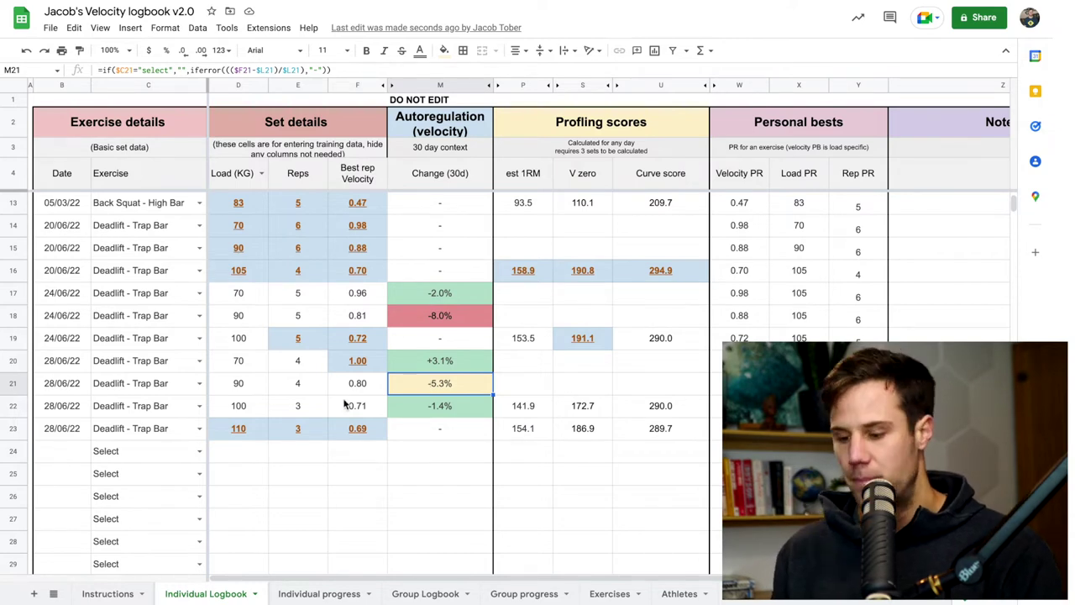
pyautogui.moveTo(241, 388); pyautogui.dragTo(435, 386)
pyautogui.click(256, 410)
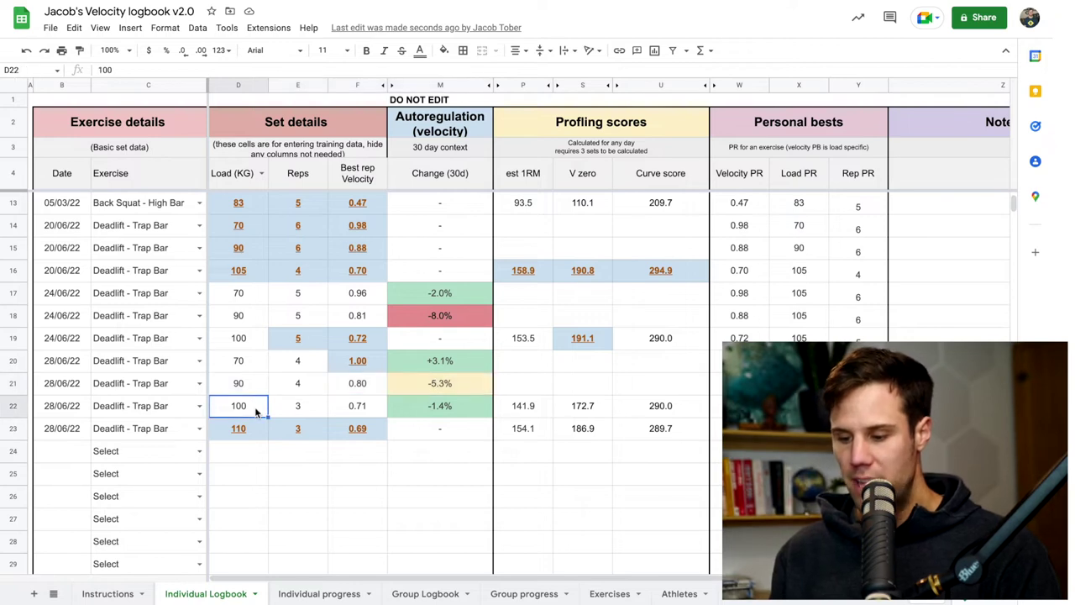
pyautogui.click(443, 407)
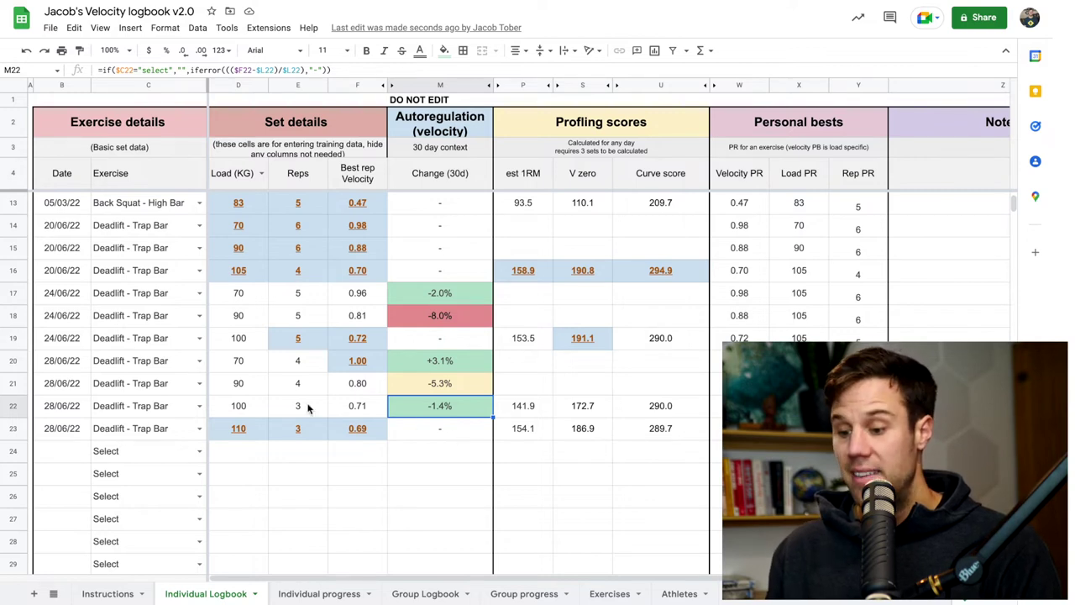
pyautogui.moveTo(240, 406); pyautogui.dragTo(437, 405)
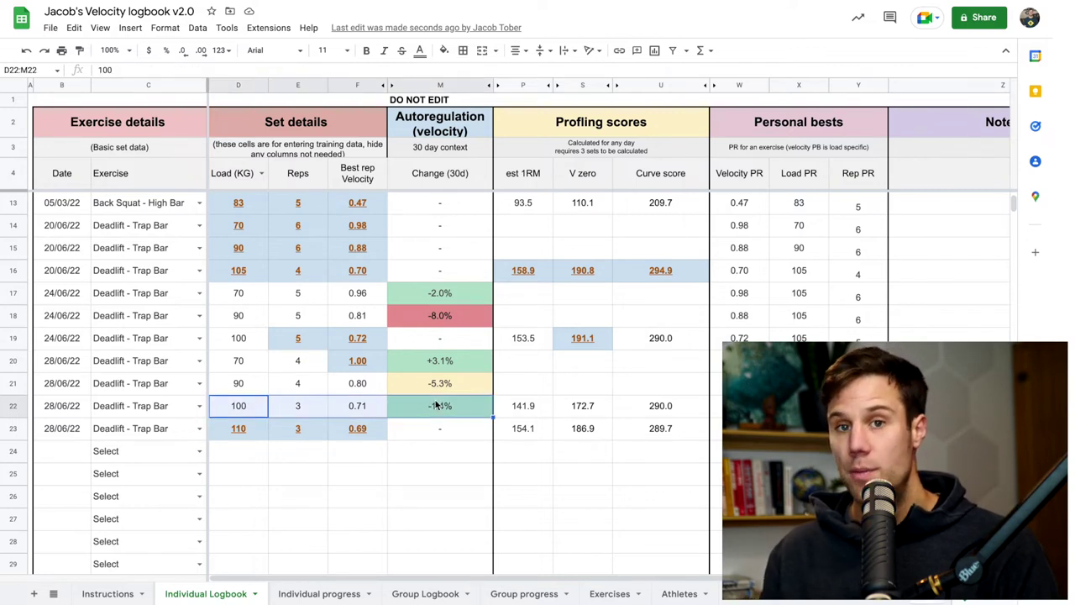
pyautogui.moveTo(264, 432); pyautogui.dragTo(412, 428)
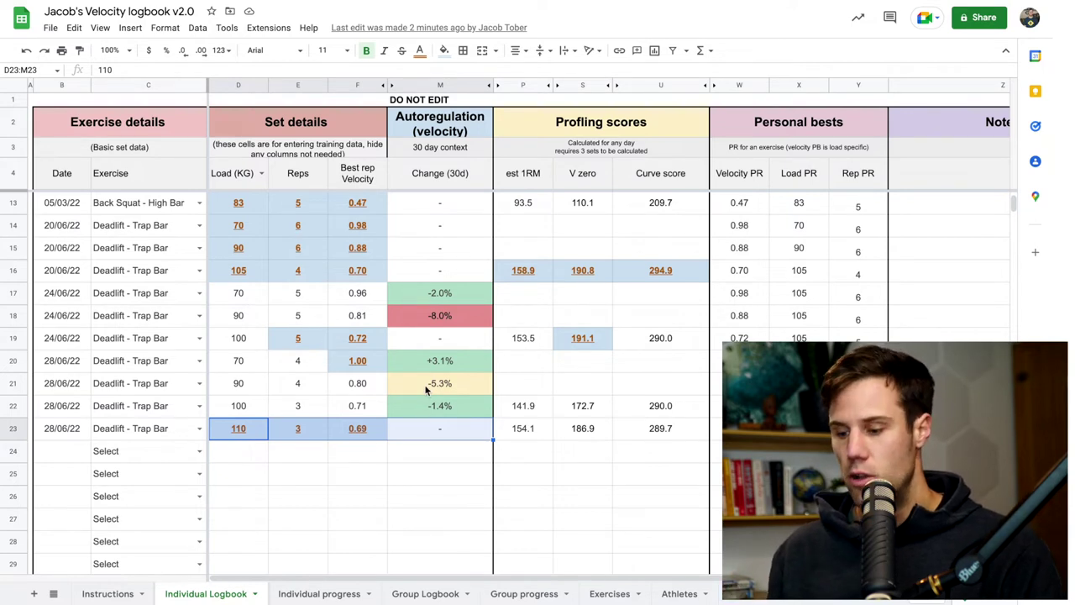
pyautogui.click(426, 455)
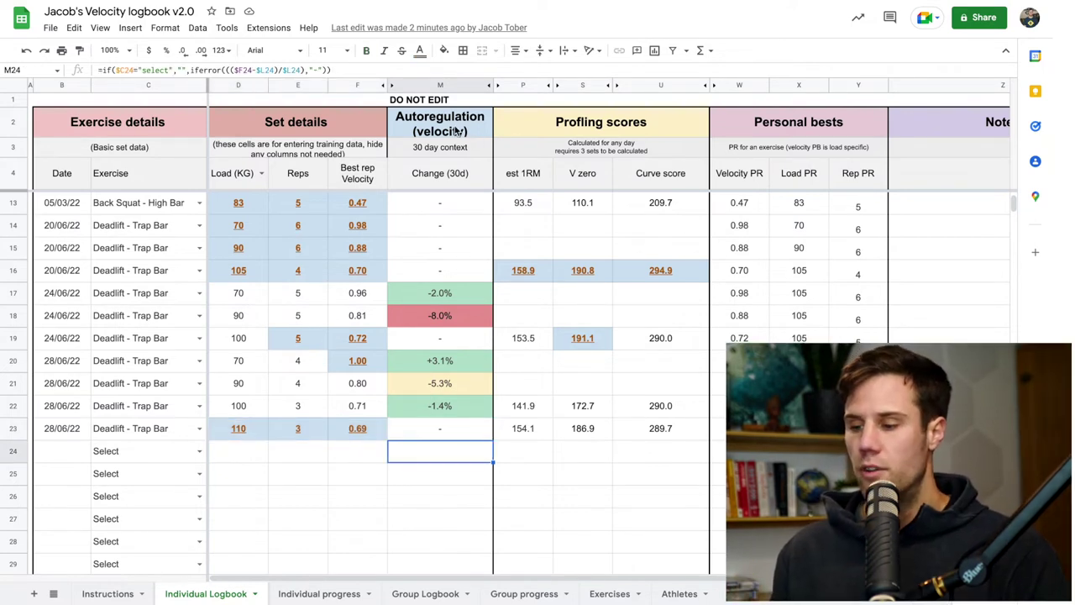
# - Examine the Profiling scores section, its est 1RM heading and the blank and filled score cells beneath
pyautogui.click(554, 125)
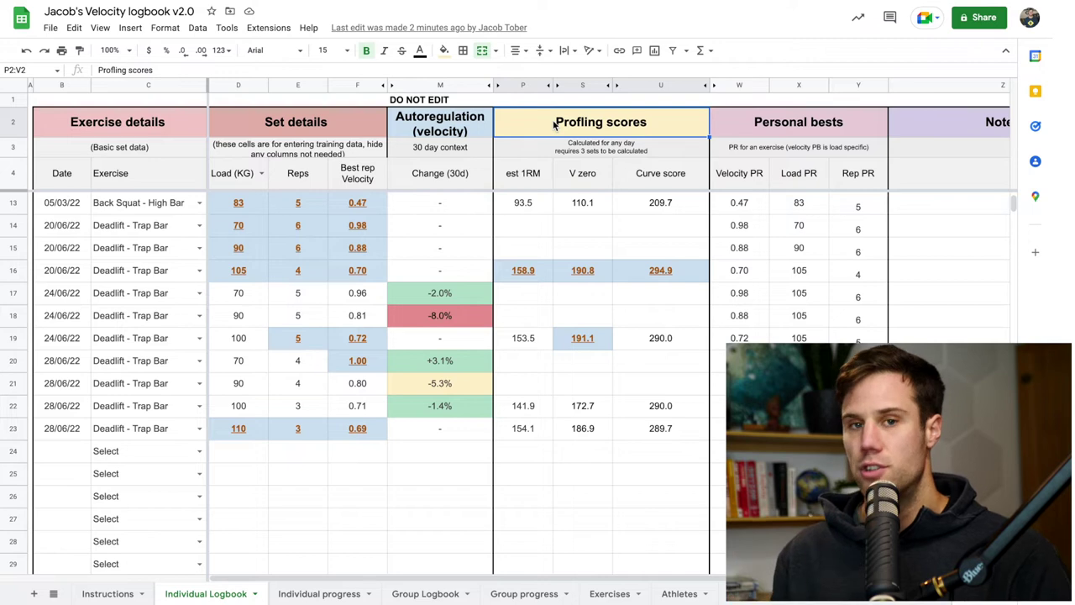
pyautogui.click(540, 180)
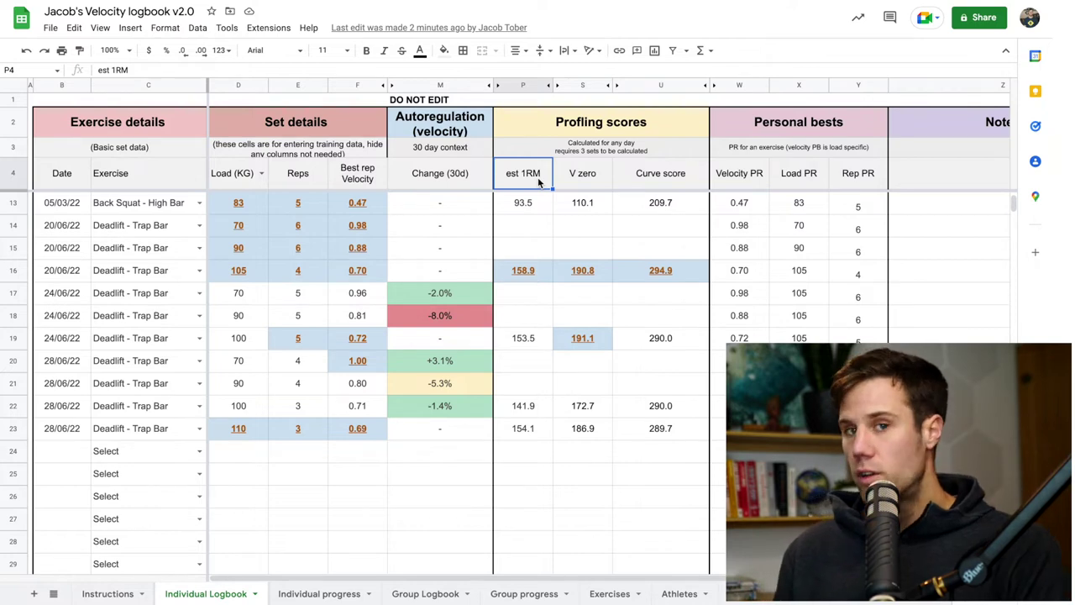
pyautogui.scroll(-1, 591, 382)
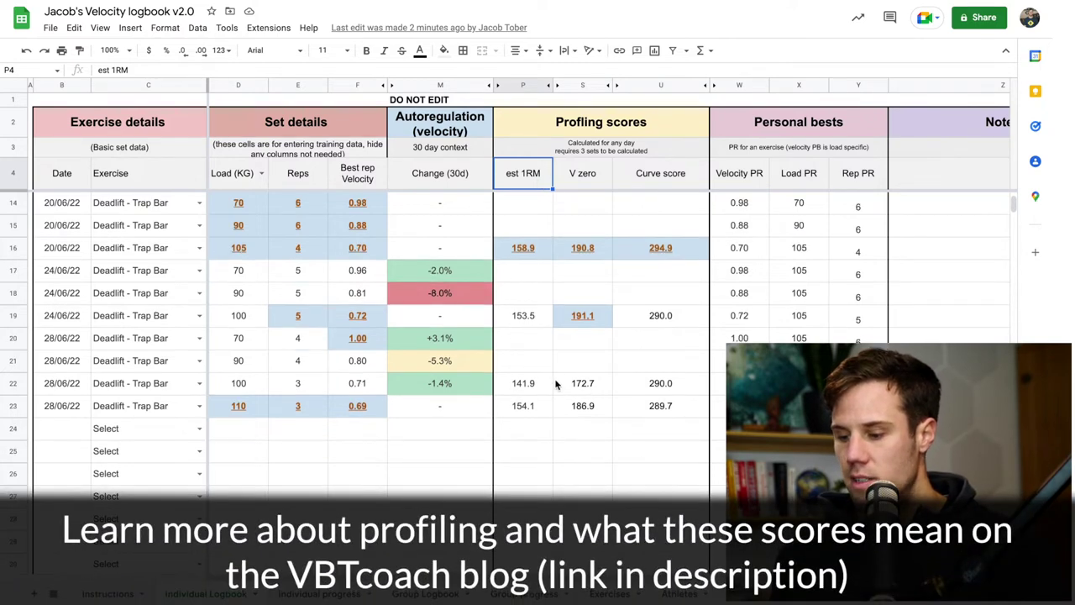
pyautogui.click(554, 383)
pyautogui.scroll(3, 553, 383)
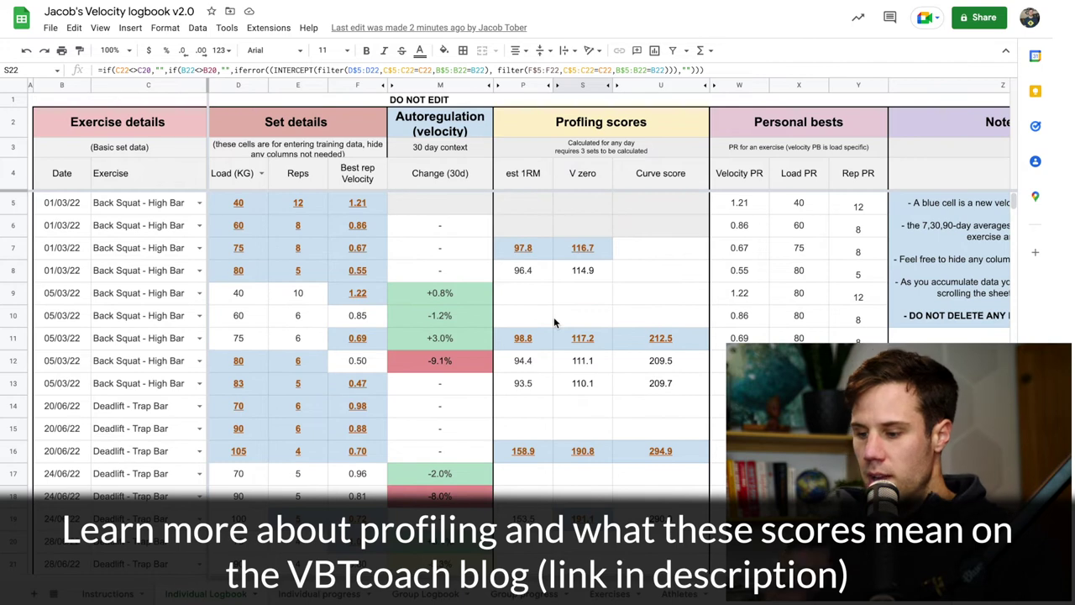
pyautogui.moveTo(532, 303); pyautogui.dragTo(684, 317)
pyautogui.click(629, 384)
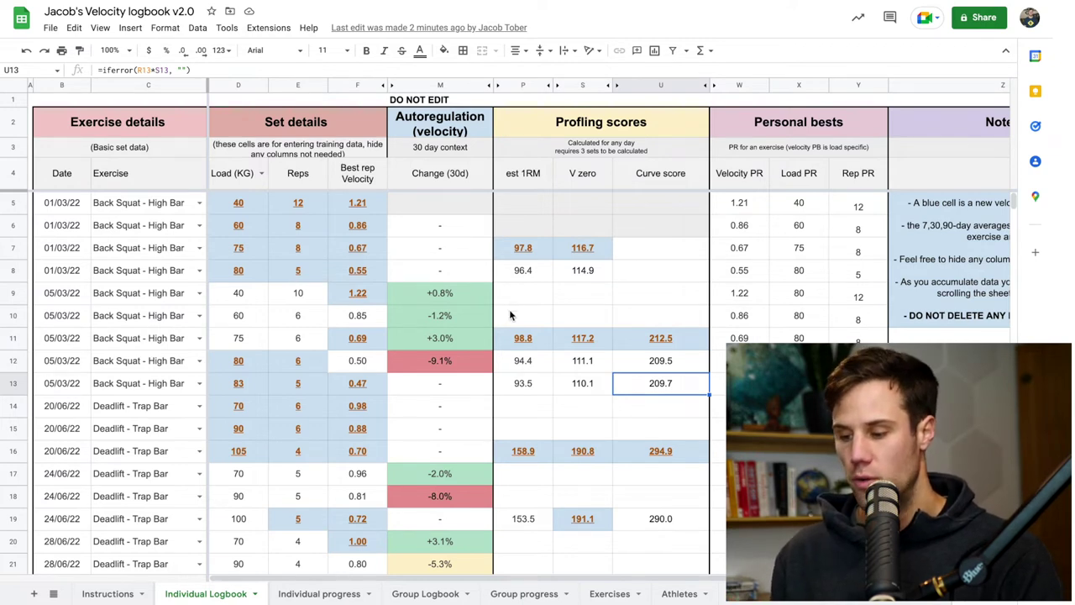
# - Examine the first three Back Squat sets of 05/03/22 and row 11's est 1RM, V zero and Curve score
pyautogui.click(521, 338)
pyautogui.click(63, 294)
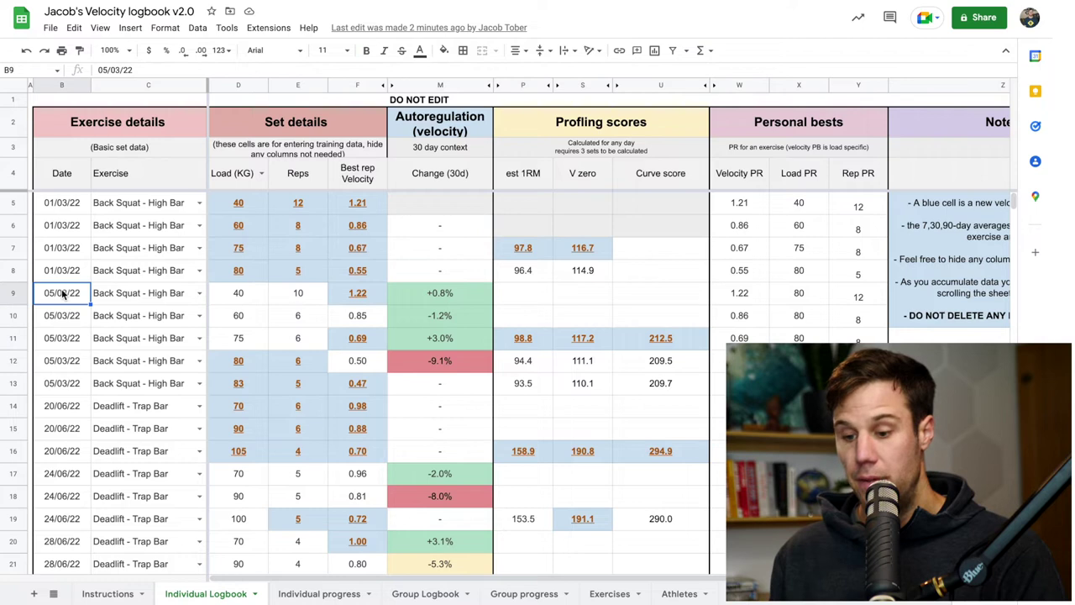
pyautogui.click(60, 341)
pyautogui.moveTo(64, 294); pyautogui.dragTo(239, 312)
pyautogui.moveTo(488, 309); pyautogui.dragTo(534, 340)
pyautogui.click(542, 344)
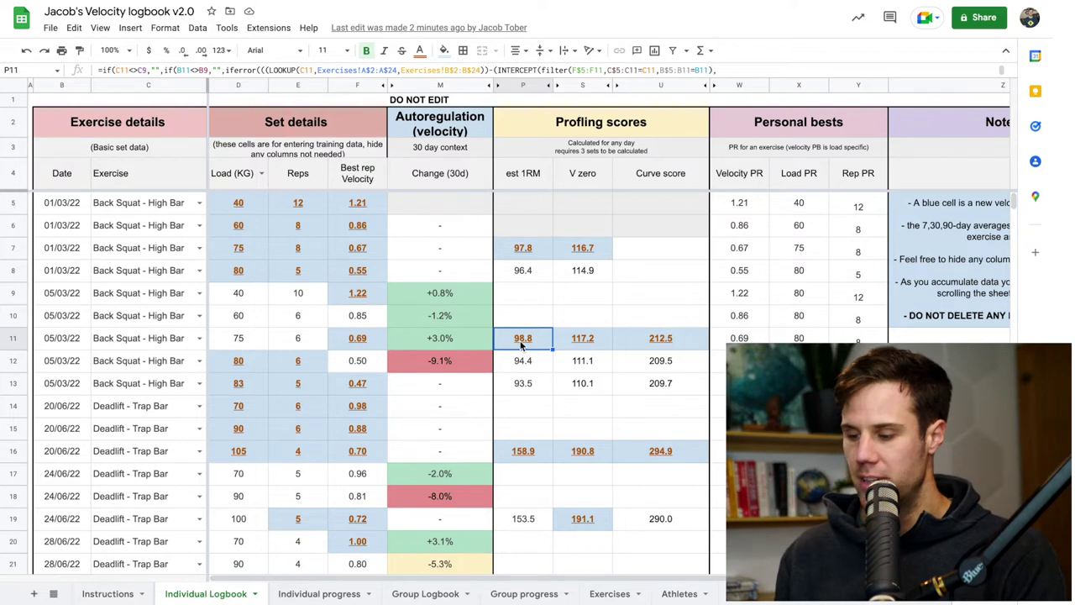
pyautogui.press('Right')
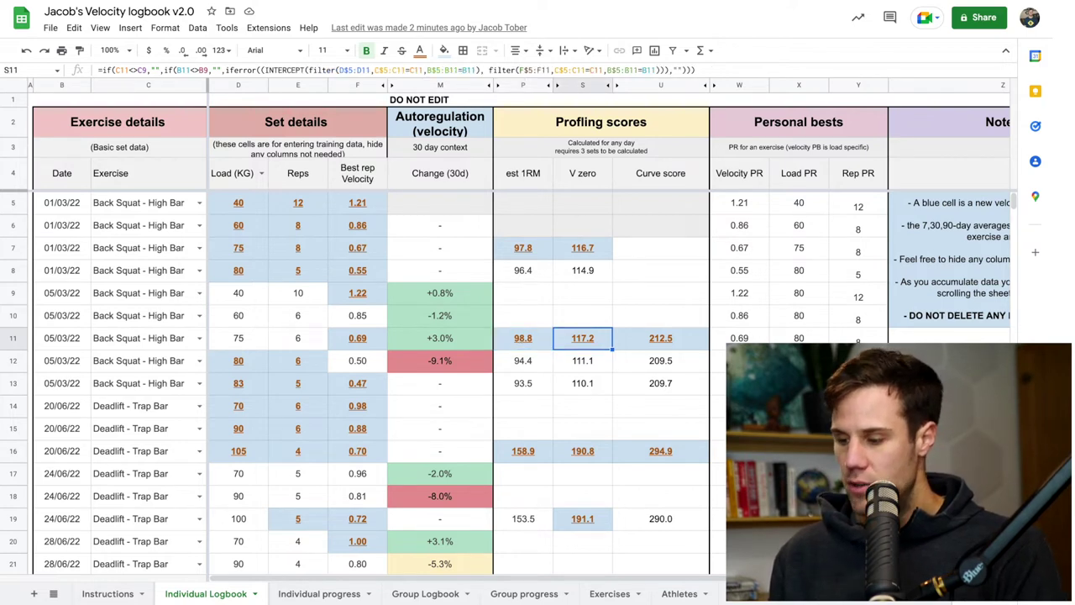
pyautogui.click(660, 337)
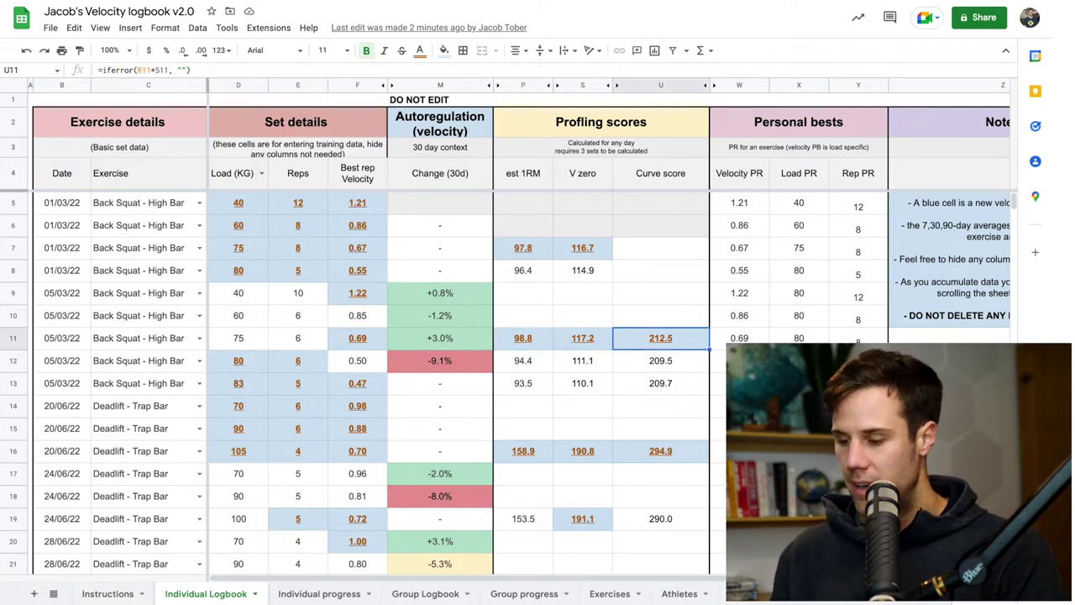
# - Hide the V zero and Curve score columns through the Instructions sheet, then widen the est 1RM column in the Individual Logbook
pyautogui.click(108, 594)
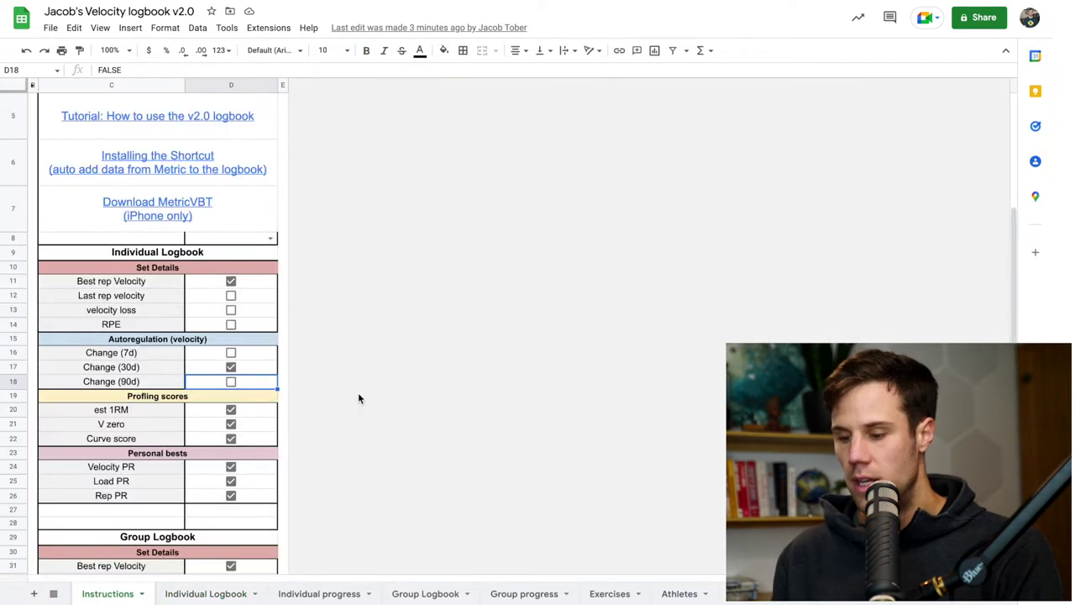
pyautogui.click(231, 424)
pyautogui.click(231, 439)
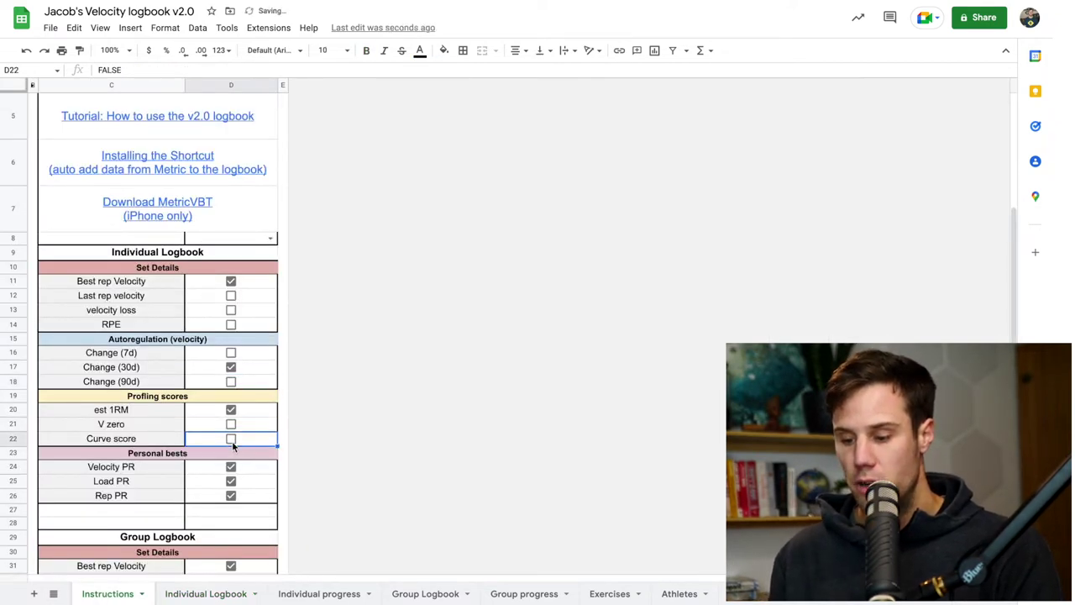
pyautogui.click(206, 594)
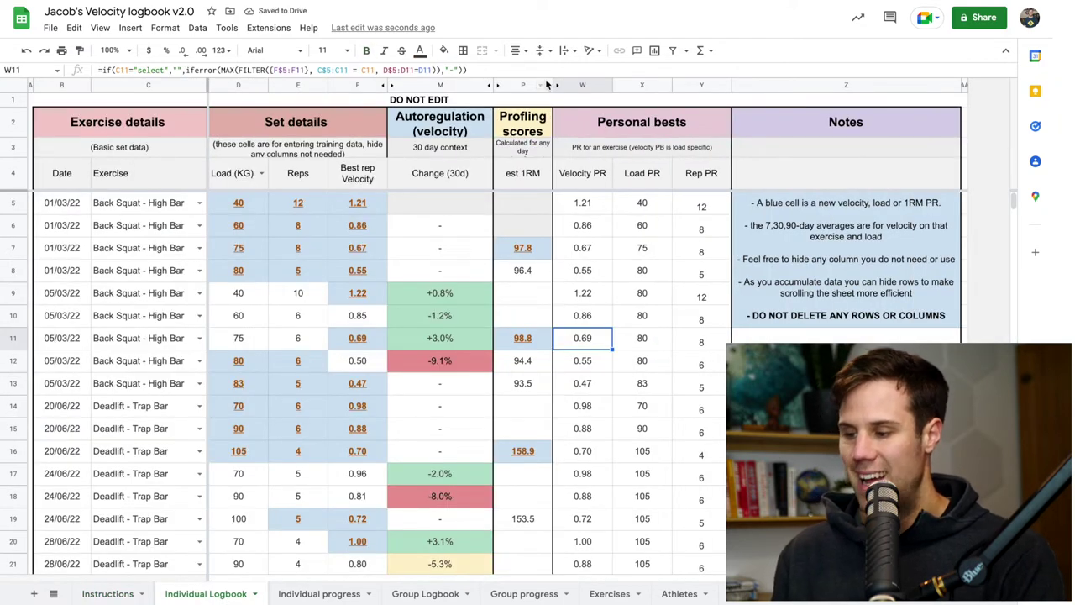
pyautogui.moveTo(552, 85); pyautogui.dragTo(603, 85)
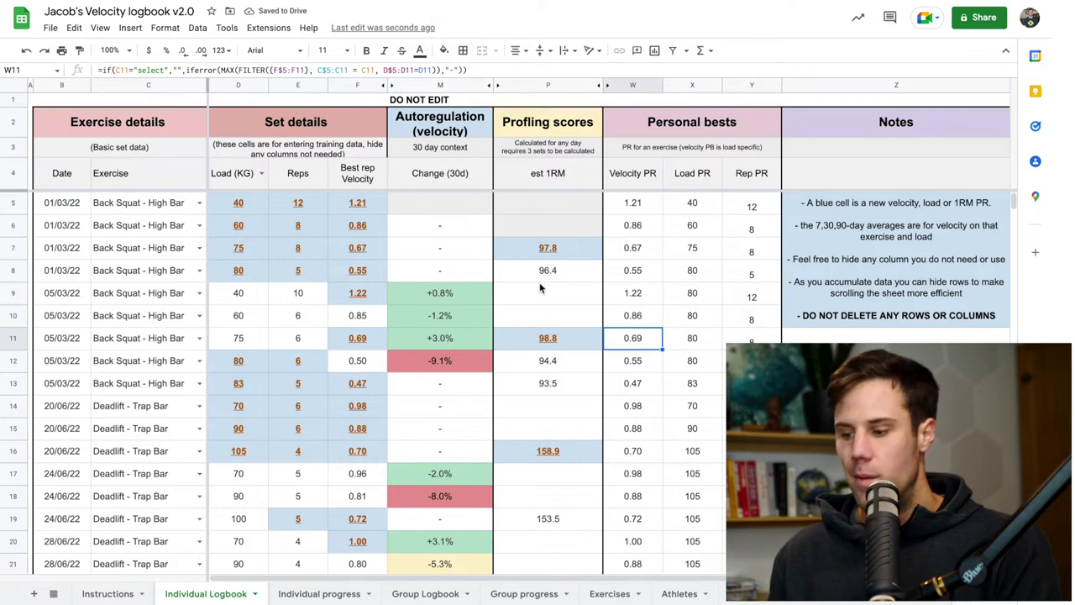
# - Check the back squat minimum velocity thresholds in the Exercises sheet, then return to the Individual Logbook
pyautogui.click(542, 313)
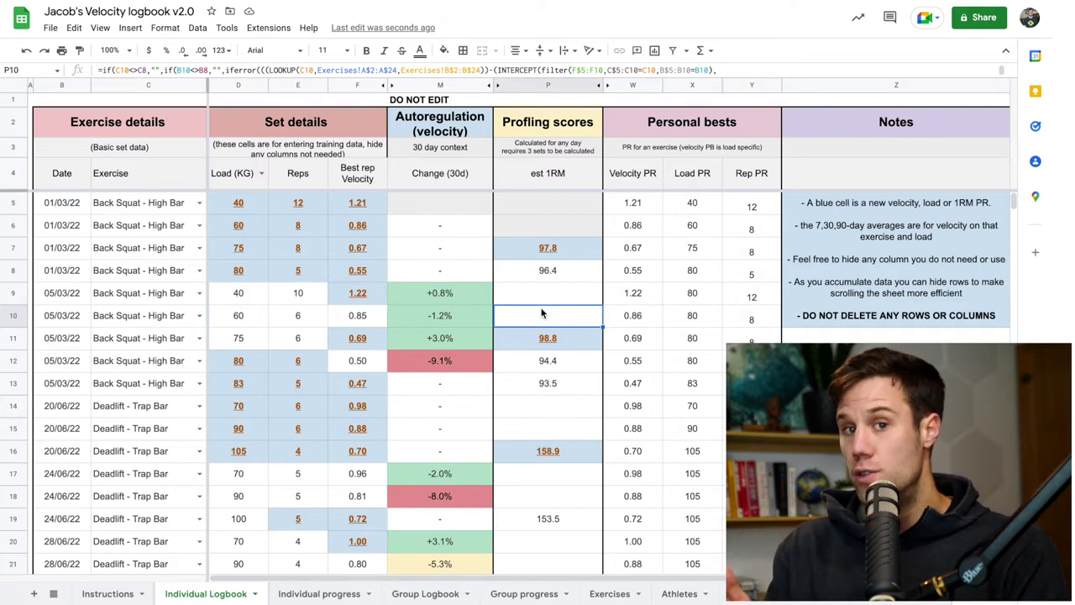
pyautogui.click(613, 593)
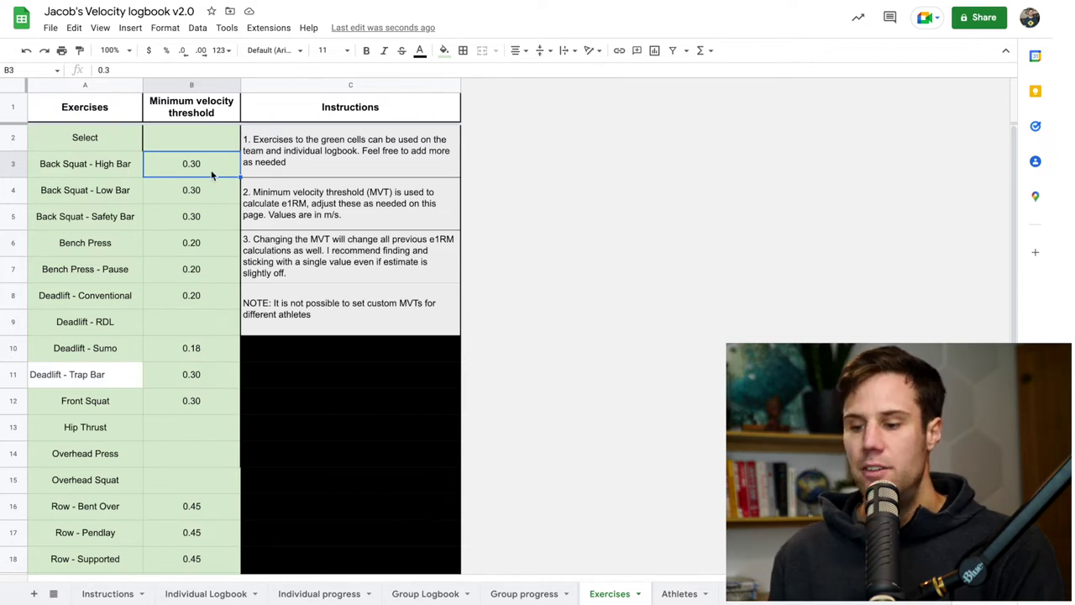
pyautogui.click(203, 226)
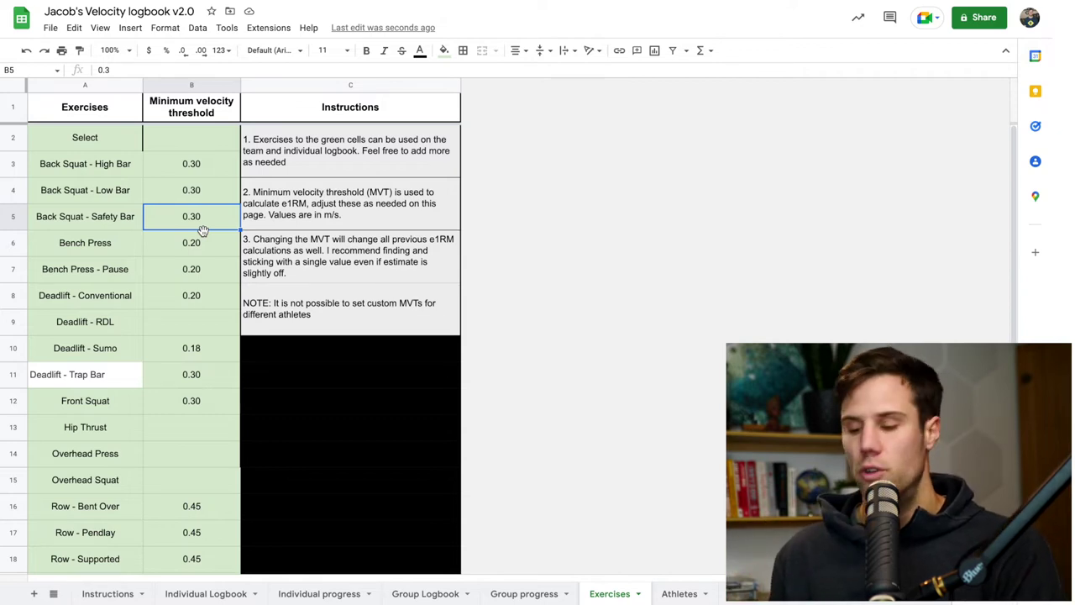
pyautogui.click(206, 593)
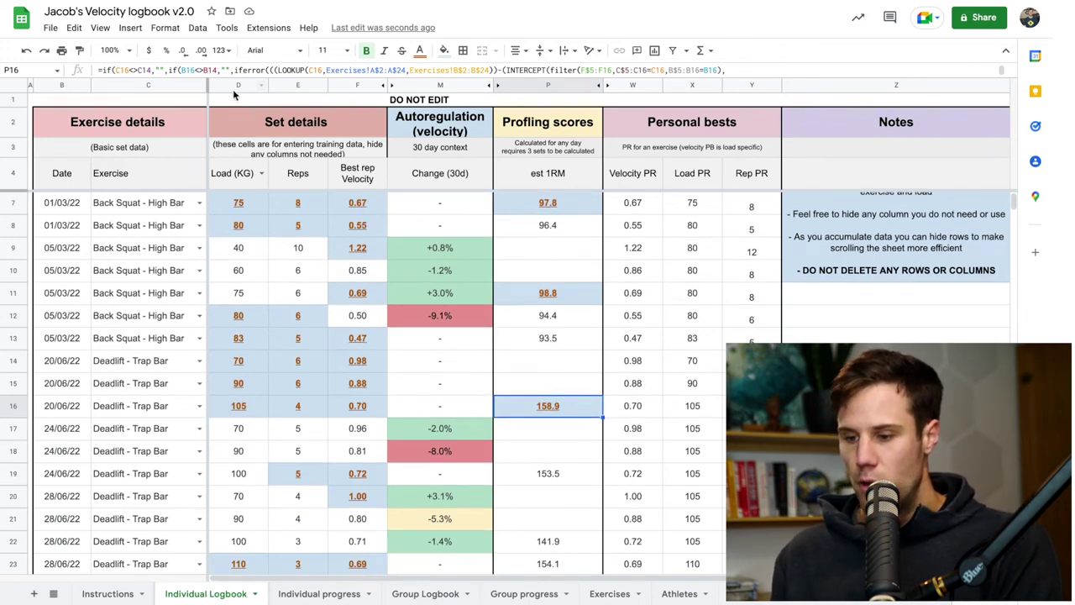
# - Review the Set details columns and compare the Back Squat est 1RM scores in rows 7 and 11
pyautogui.moveTo(237, 87); pyautogui.dragTo(348, 86)
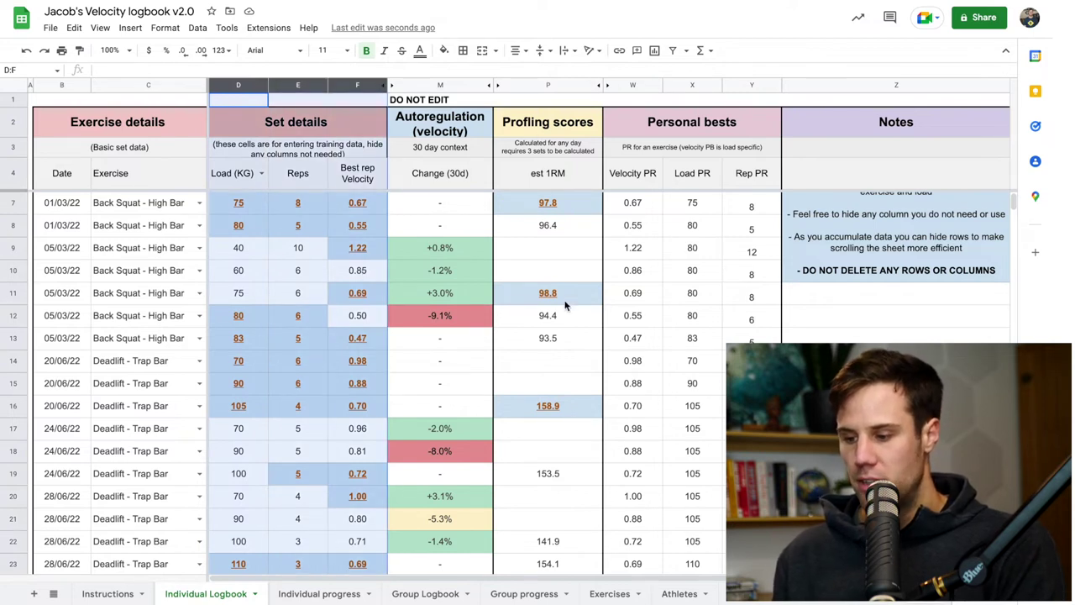
pyautogui.click(392, 342)
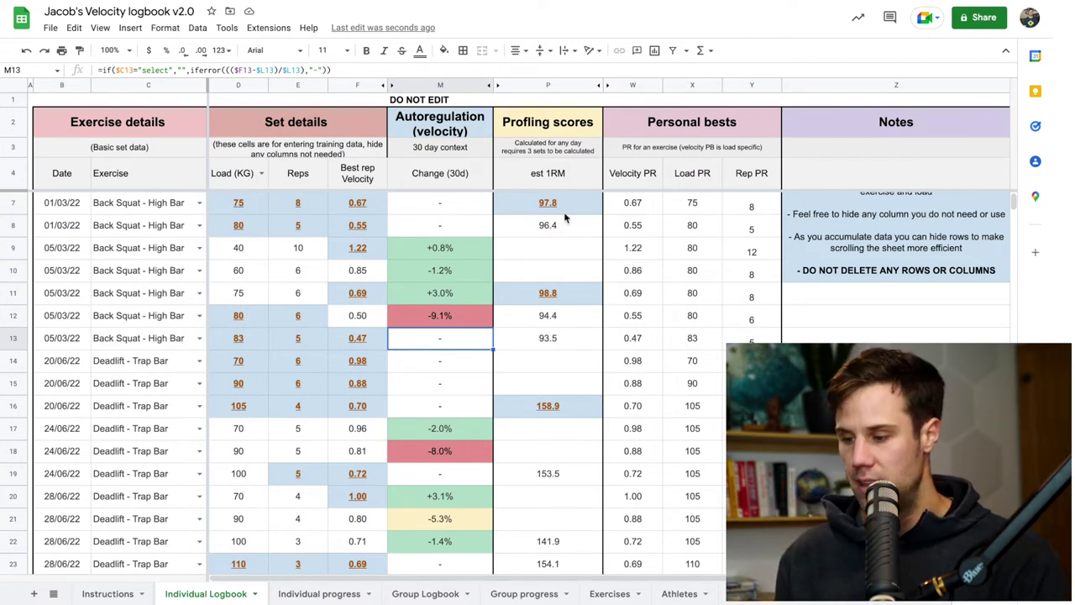
pyautogui.click(571, 299)
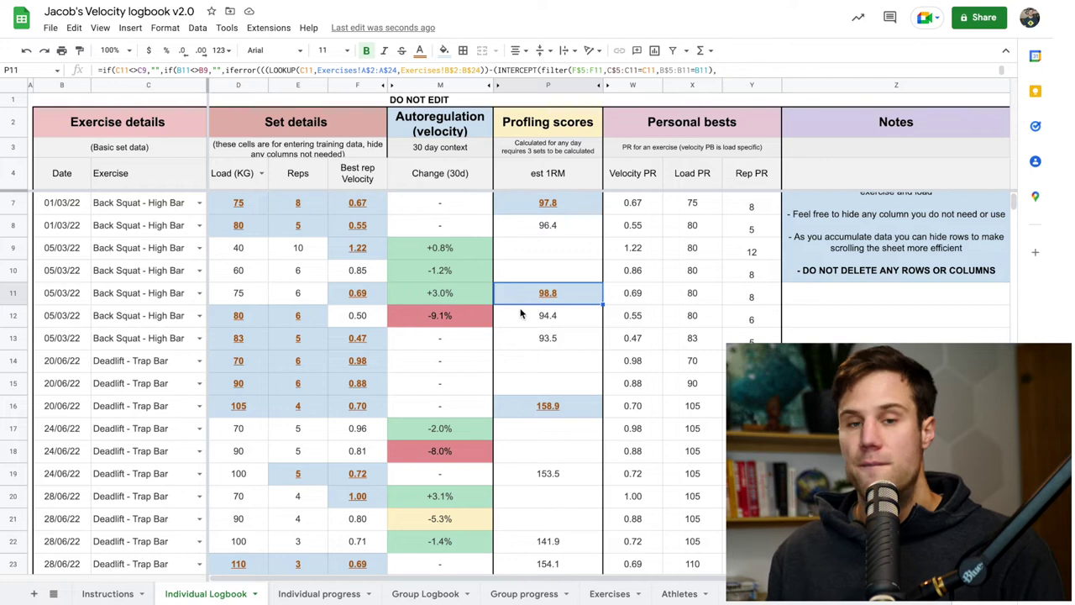
pyautogui.click(574, 206)
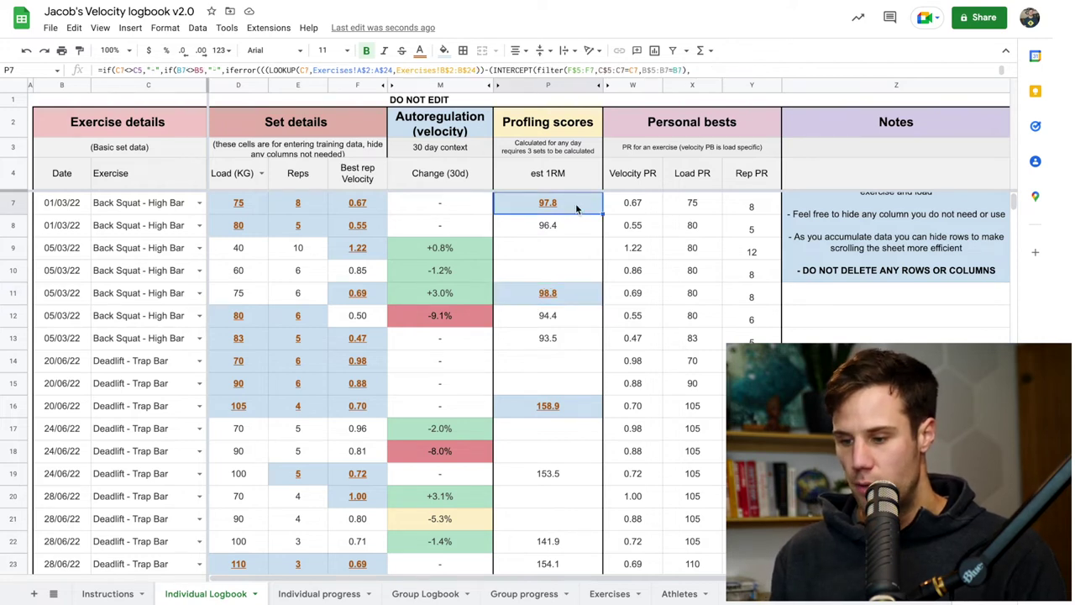
pyautogui.scroll(1, 571, 210)
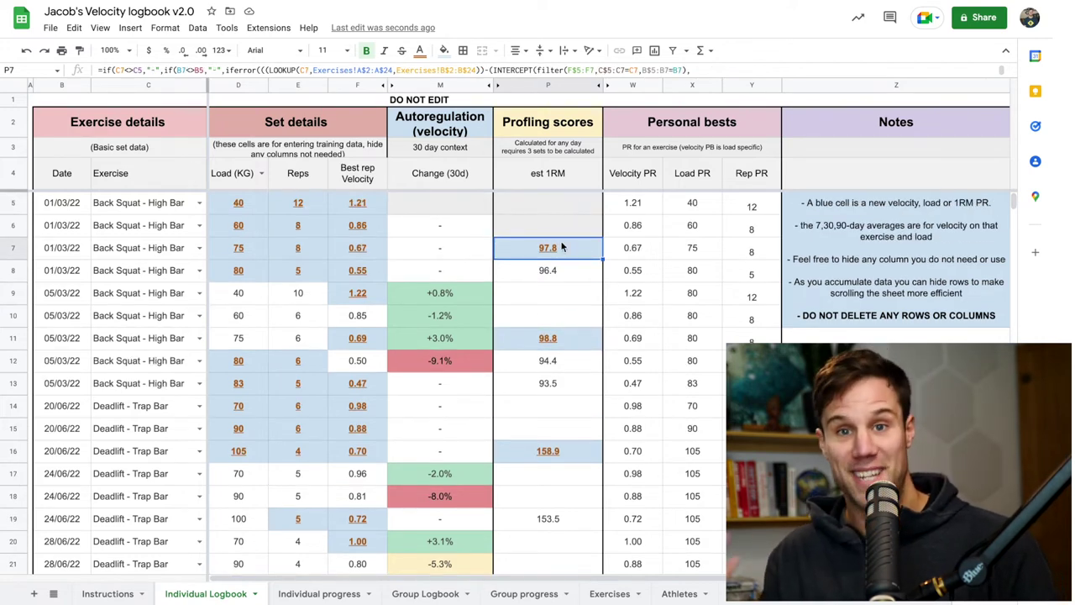
pyautogui.click(564, 339)
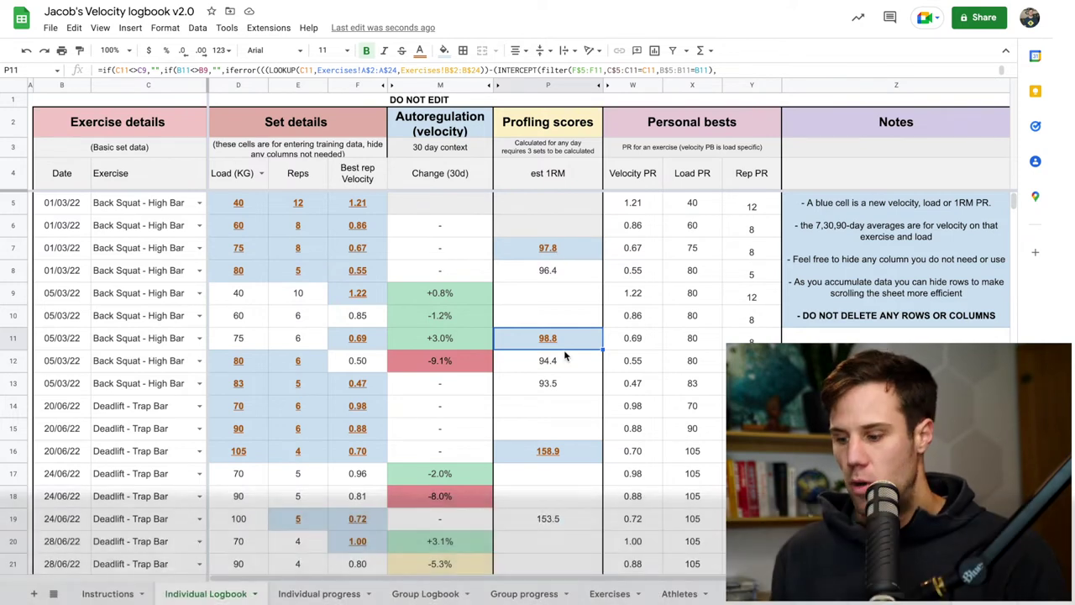
# - Review the Deadlift est 1RM in row 16, then the load, reps and best rep velocity of the first Back Squat sets
pyautogui.click(547, 450)
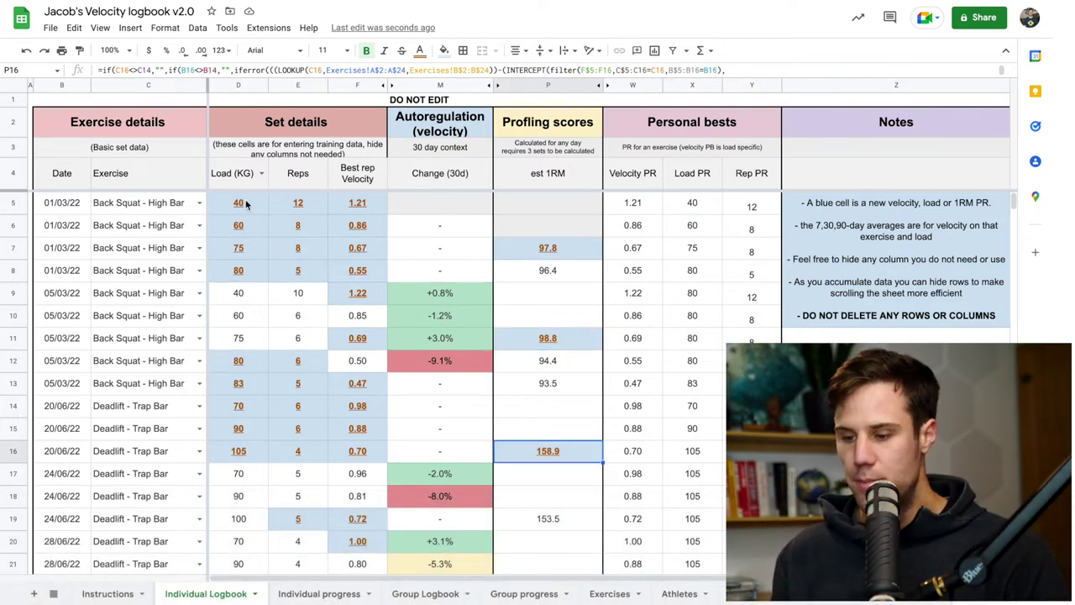
pyautogui.moveTo(241, 205); pyautogui.dragTo(342, 321)
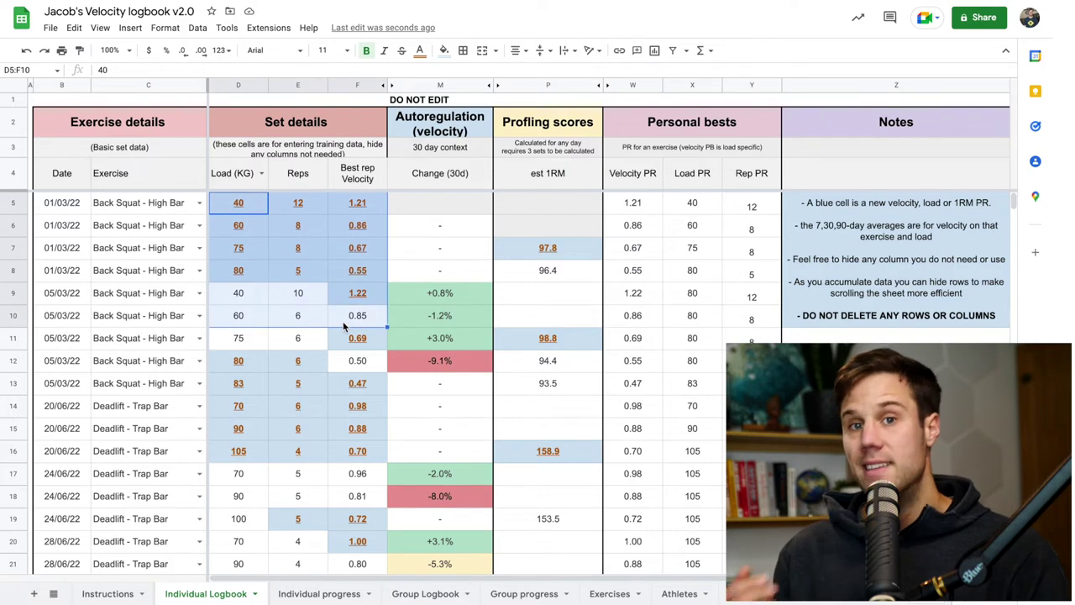
pyautogui.hotkey('ctrl', 'c')
pyautogui.press('Escape')
pyautogui.click(278, 315)
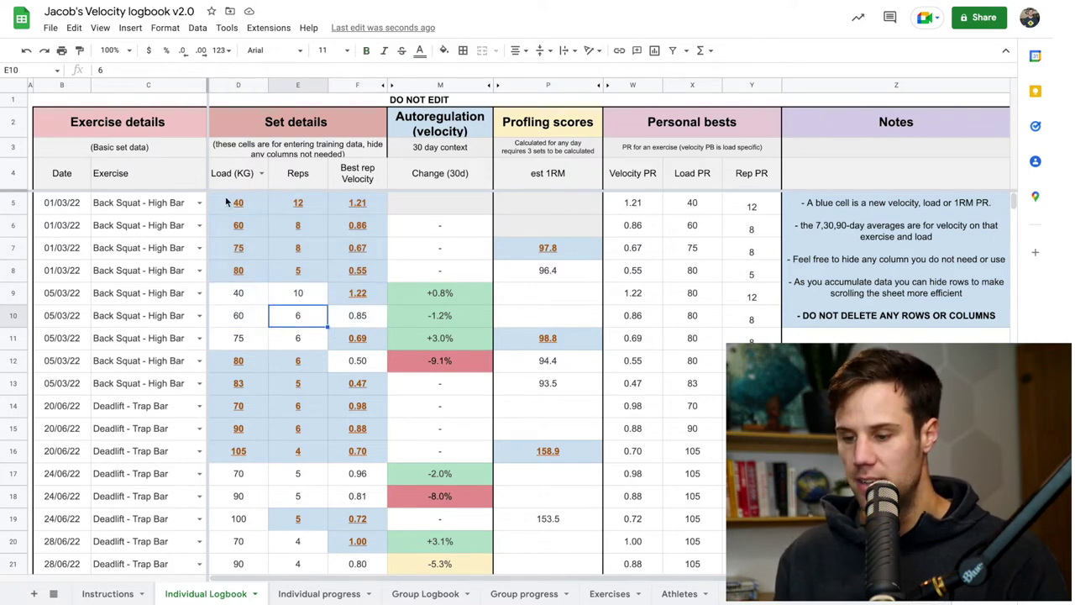
pyautogui.click(236, 207)
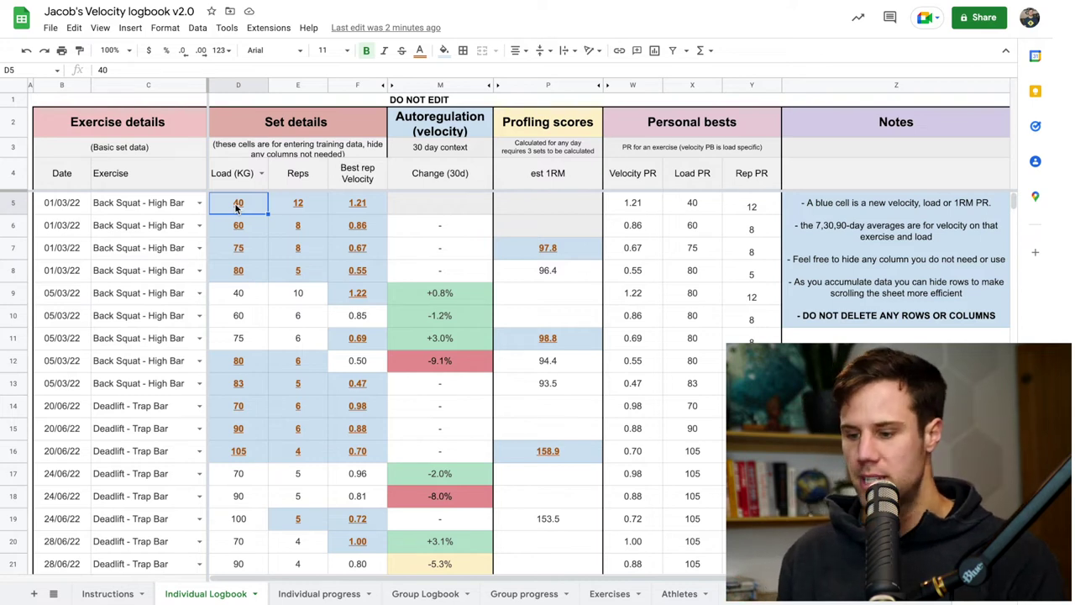
pyautogui.click(311, 209)
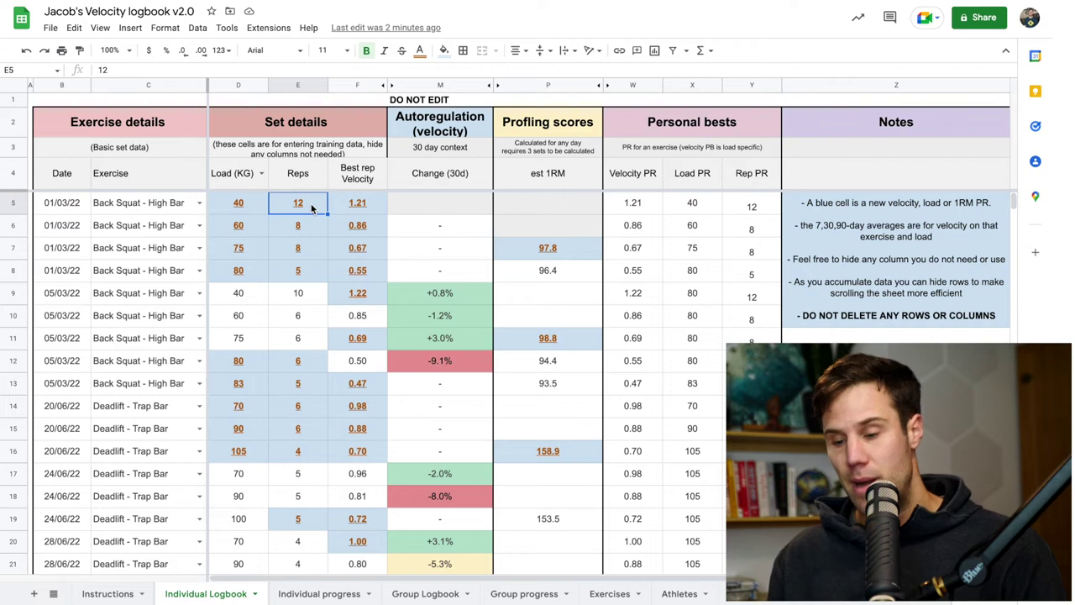
pyautogui.click(372, 207)
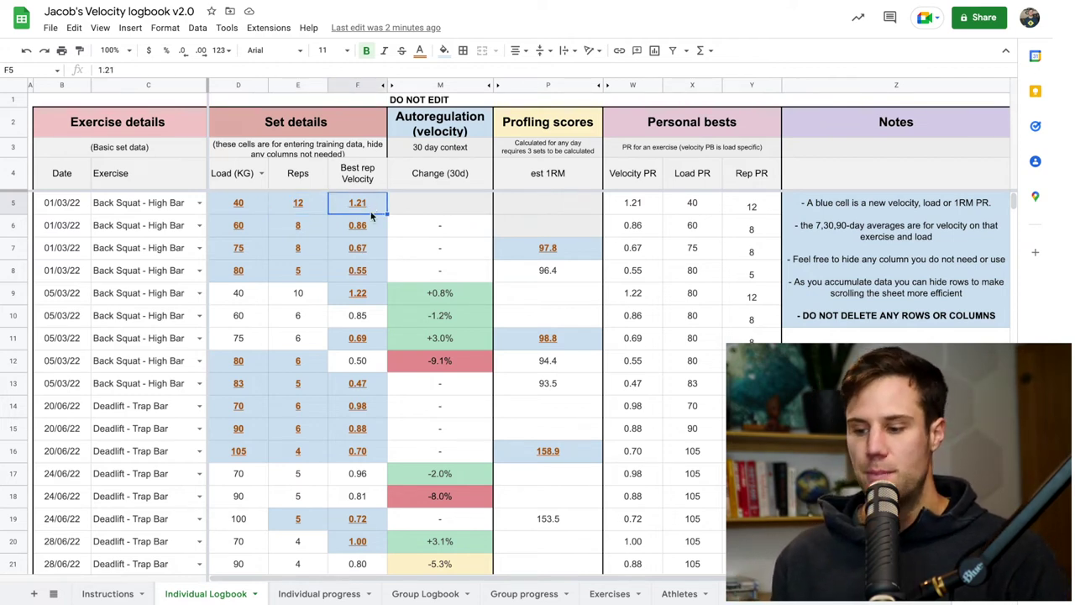
# - Compare the last Back Squat set in row 13 with the load and best rep velocity of the first Deadlift set in row 14
pyautogui.scroll(-2, 357, 334)
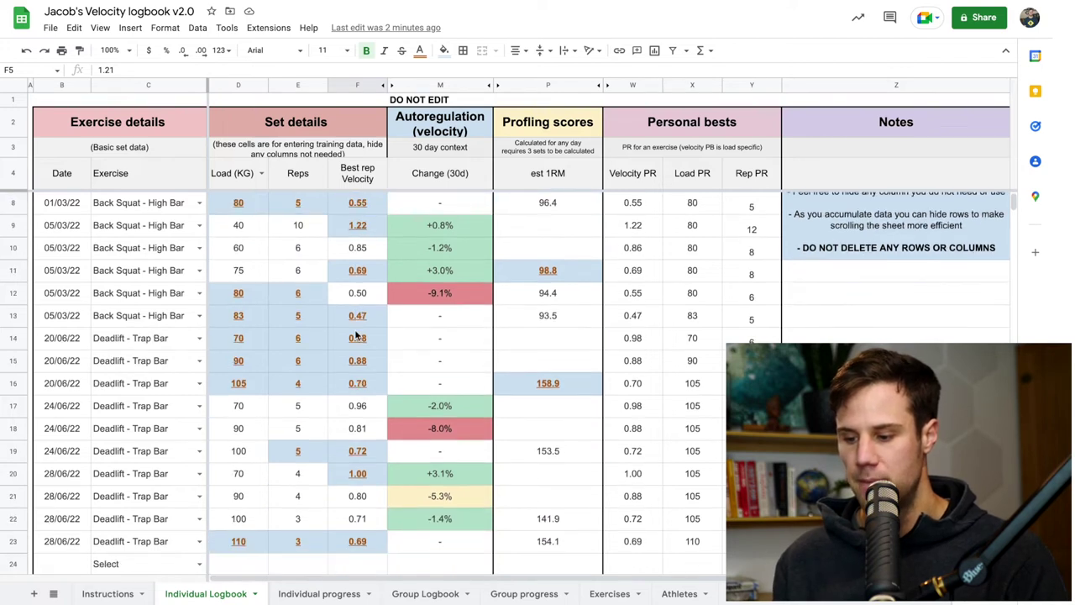
pyautogui.click(365, 324)
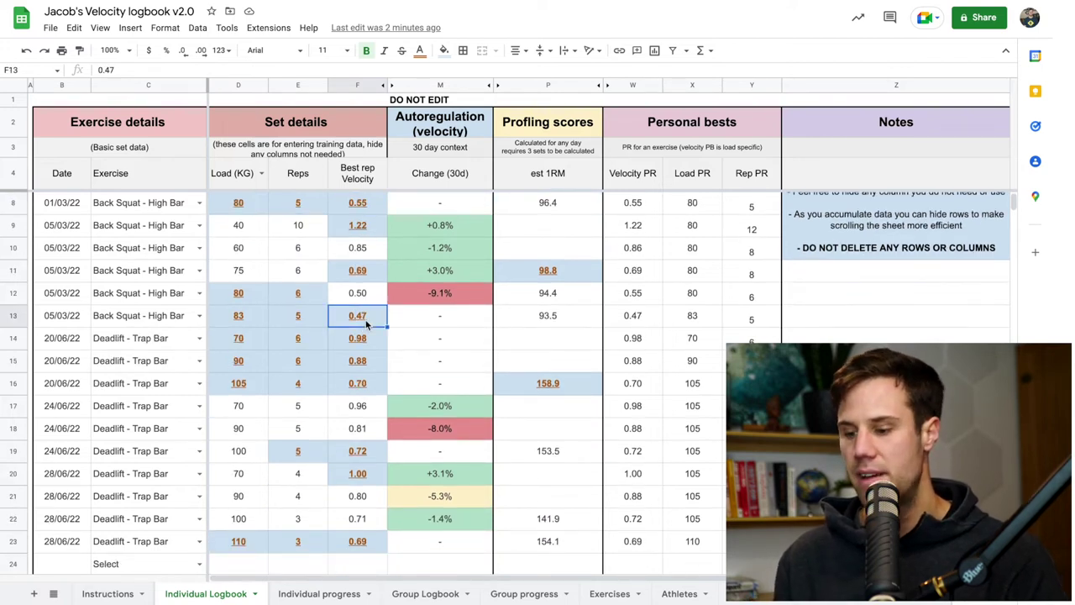
pyautogui.click(167, 327)
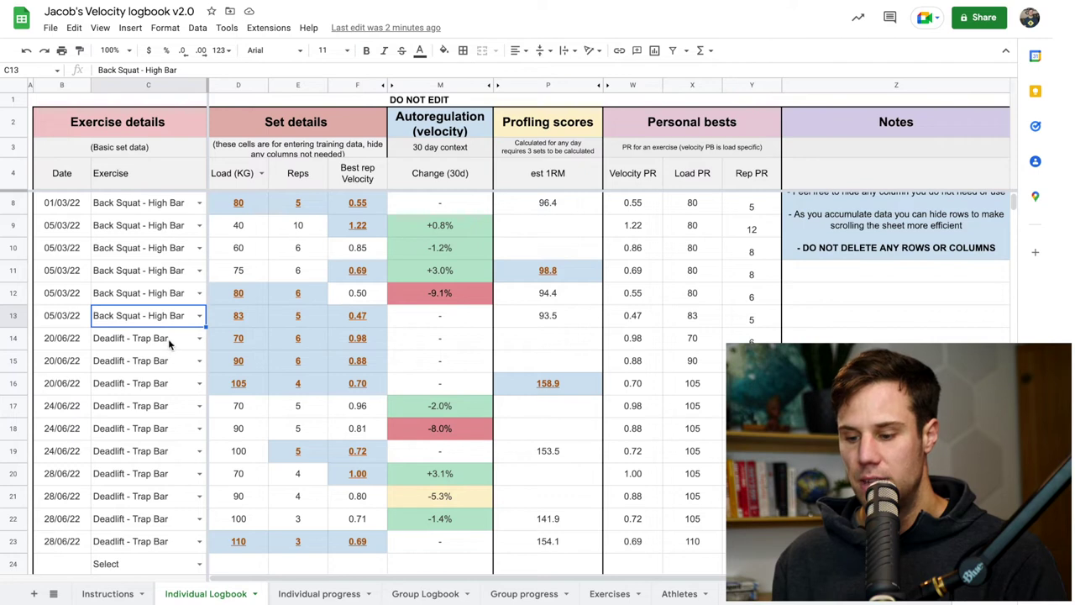
pyautogui.click(168, 343)
pyautogui.click(260, 340)
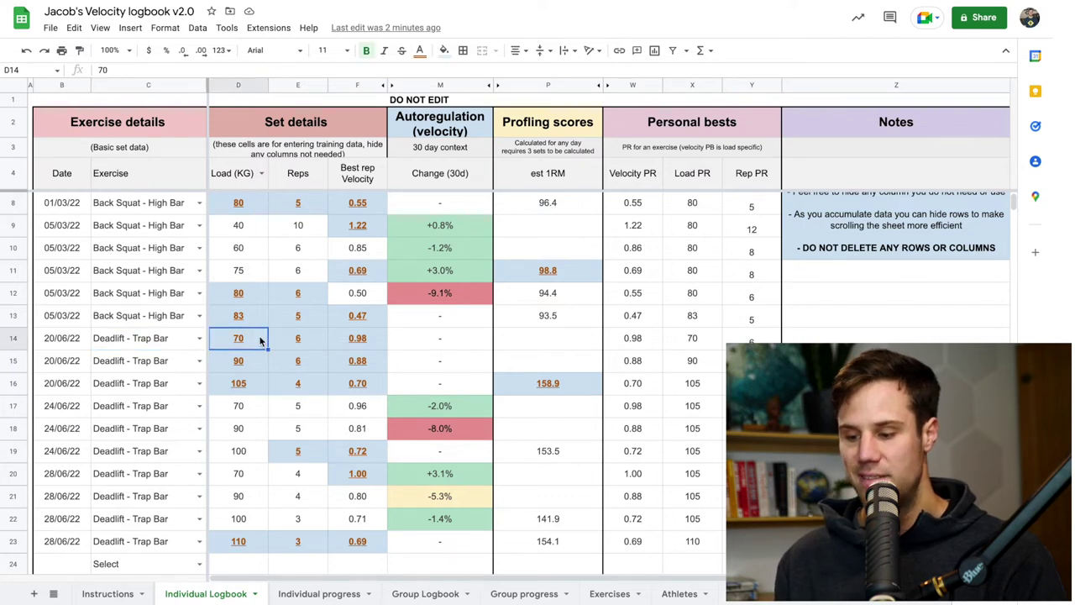
pyautogui.click(374, 342)
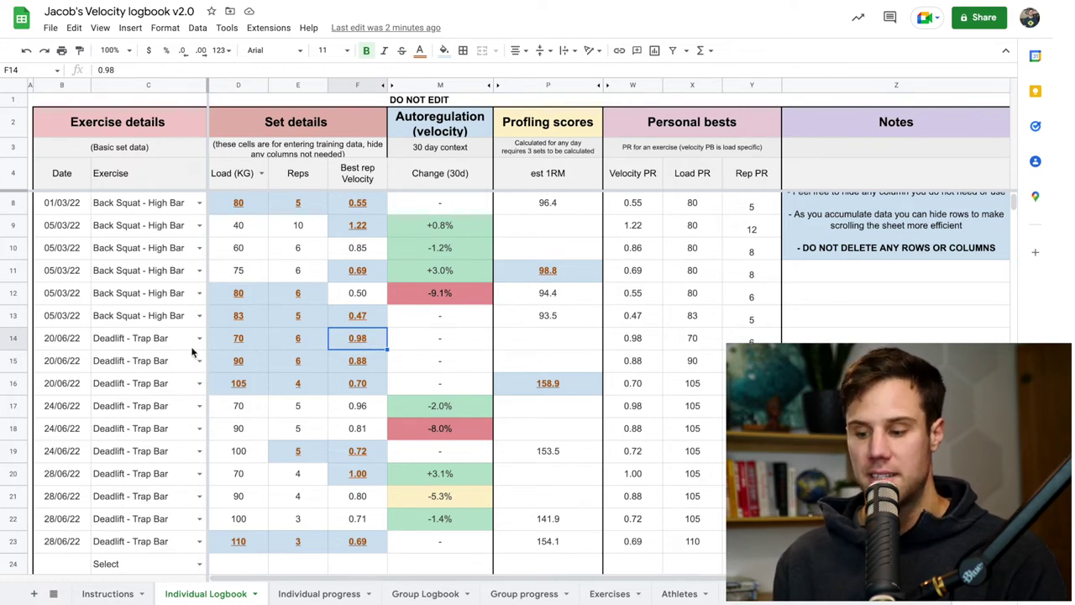
# - Review the Velocity PR, Load PR and Rep PR columns under Personal bests across the logged Back Squat and Deadlift sets
pyautogui.scroll(-2, 252, 357)
pyautogui.scroll(5, 309, 382)
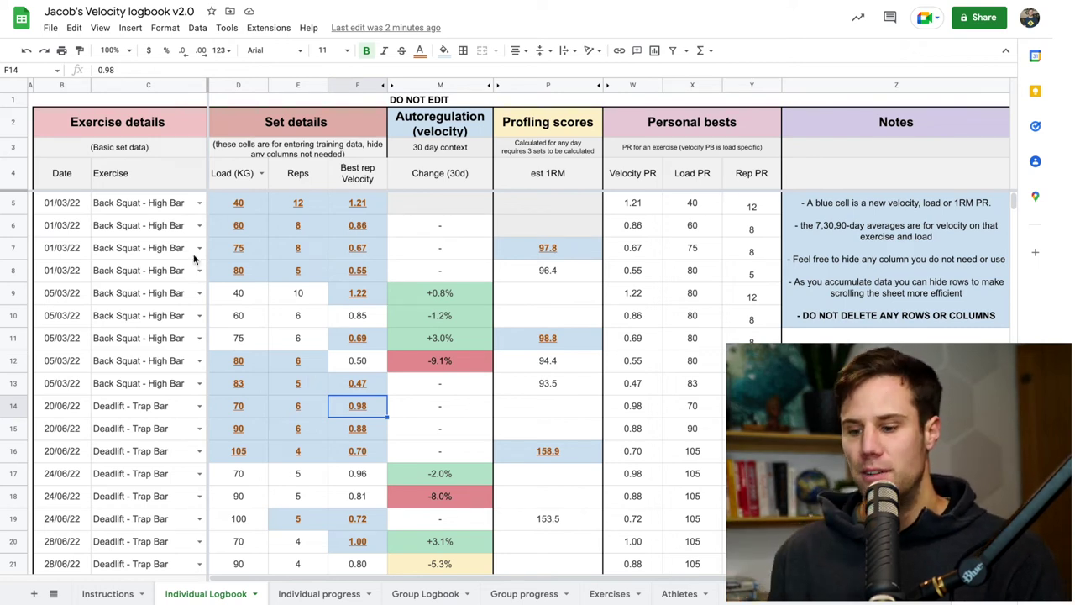
pyautogui.scroll(-2, 193, 261)
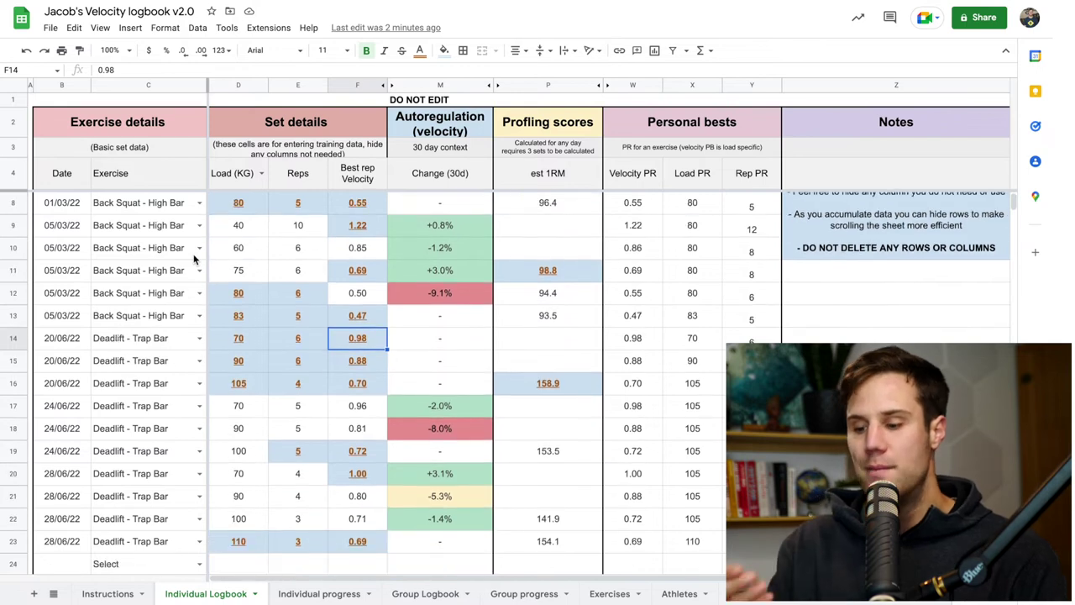
pyautogui.scroll(-2, 294, 441)
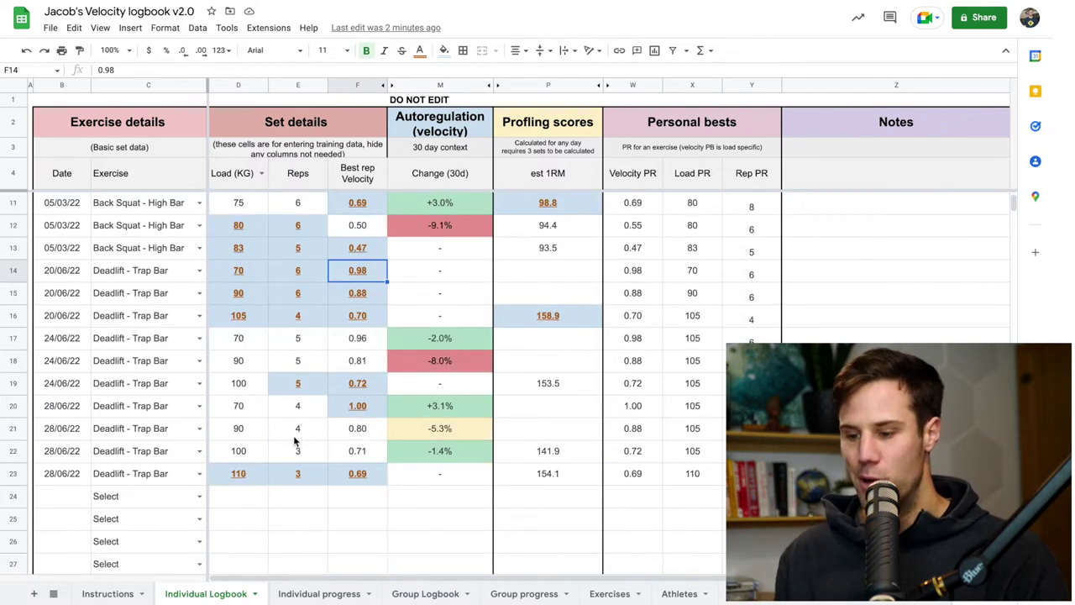
pyautogui.scroll(-1, 294, 441)
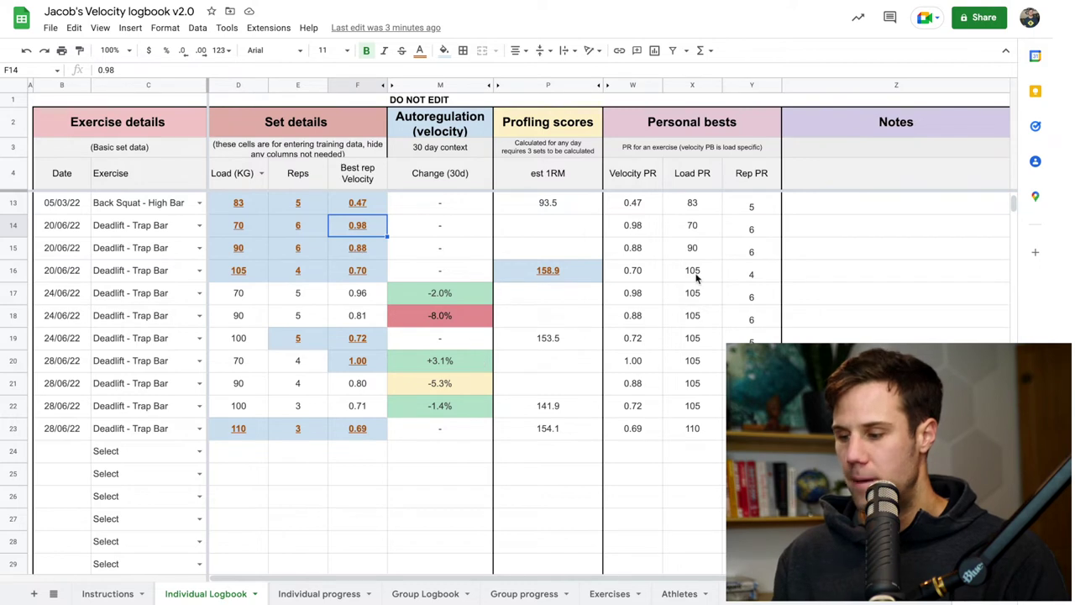
pyautogui.click(727, 235)
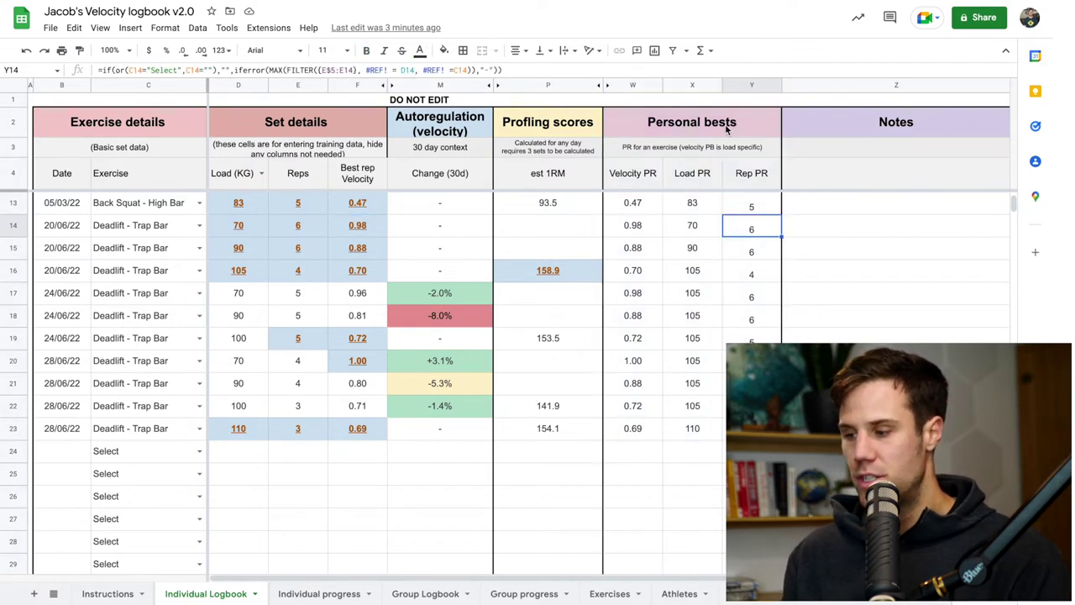
pyautogui.click(696, 233)
pyautogui.scroll(3, 696, 233)
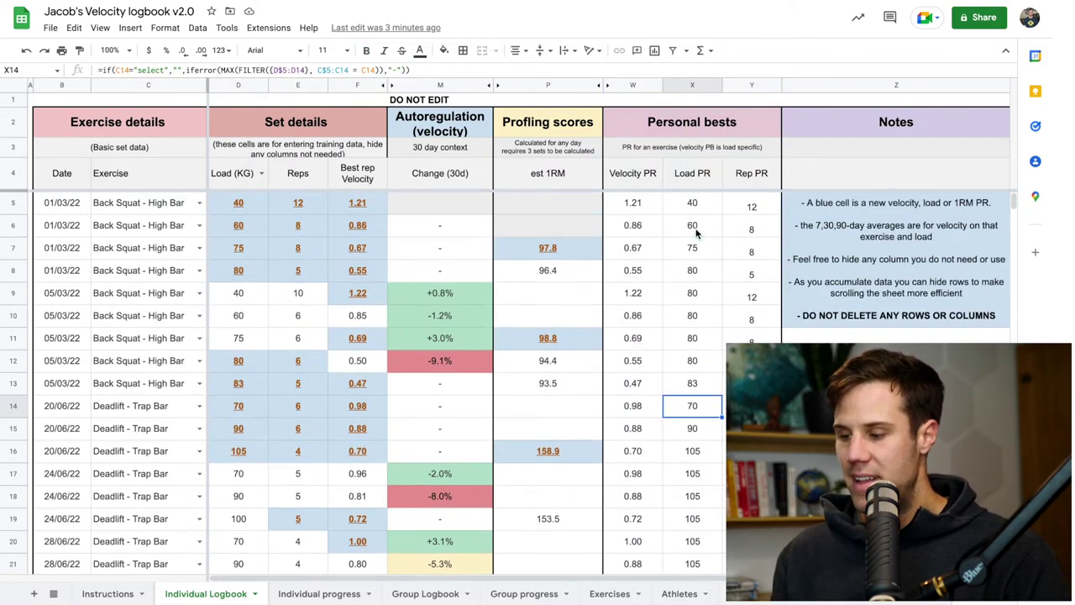
pyautogui.click(629, 252)
pyautogui.scroll(-3, 628, 254)
pyautogui.scroll(-1, 628, 254)
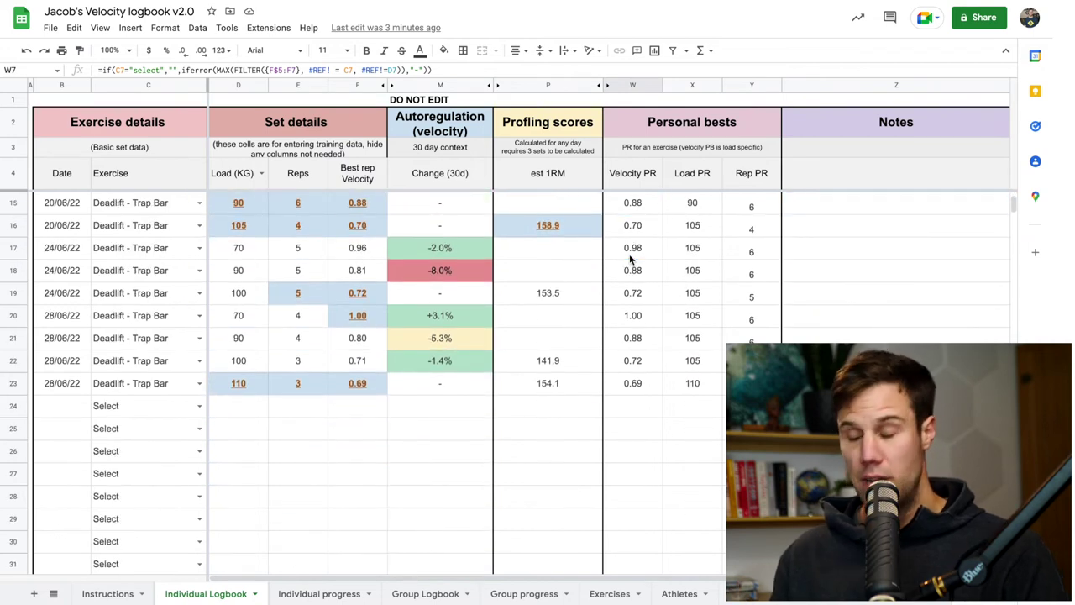
# - Compare the best rep velocity with the Velocity PR for the Deadlift - Trap Bar set in row 22
pyautogui.click(637, 373)
pyautogui.scroll(-1, 614, 472)
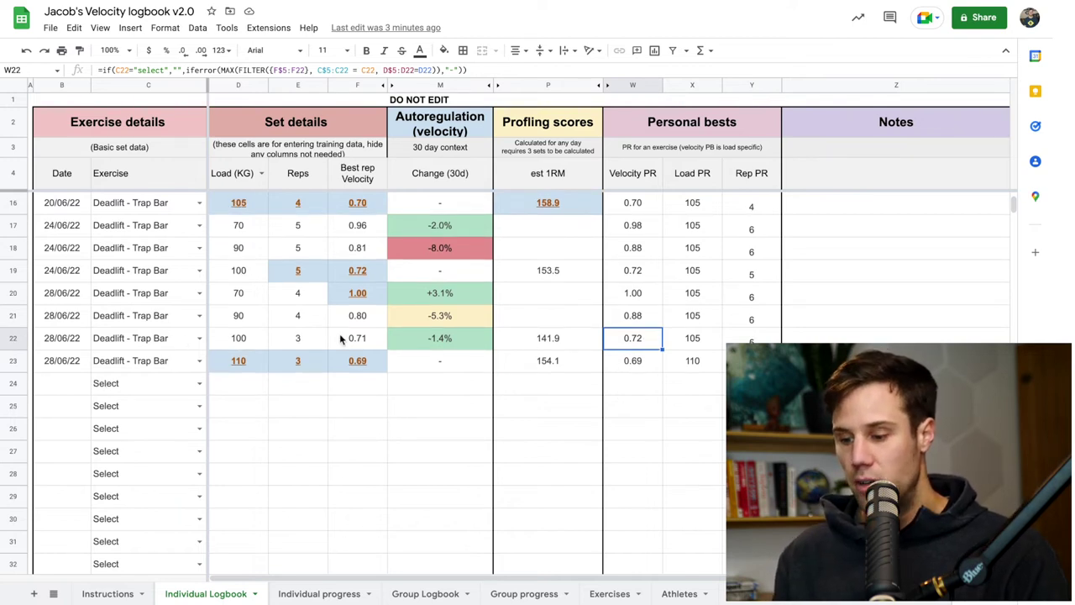
pyautogui.click(370, 340)
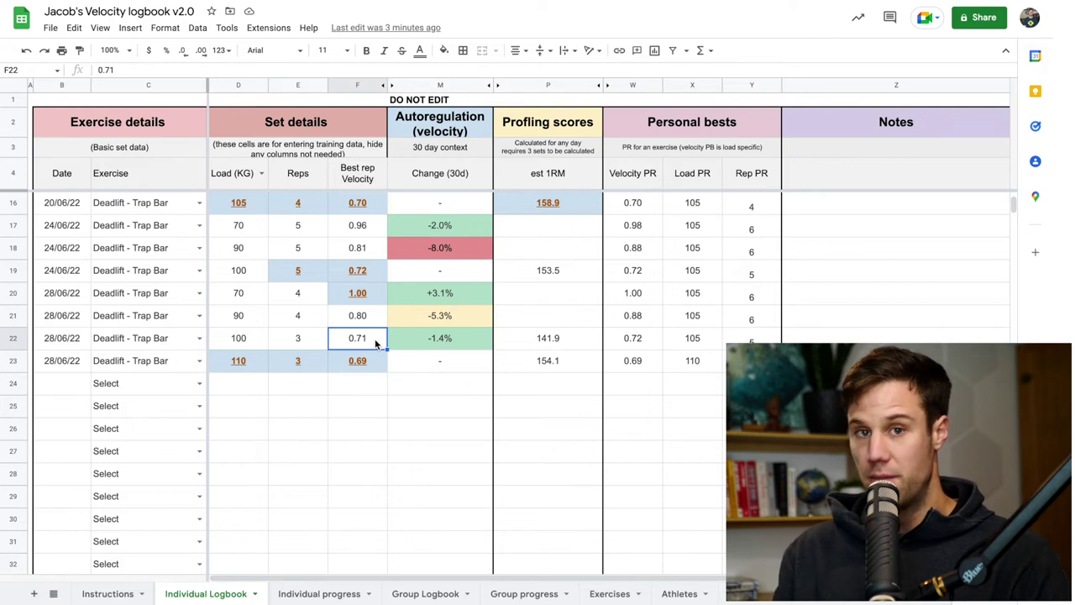
pyautogui.click(635, 342)
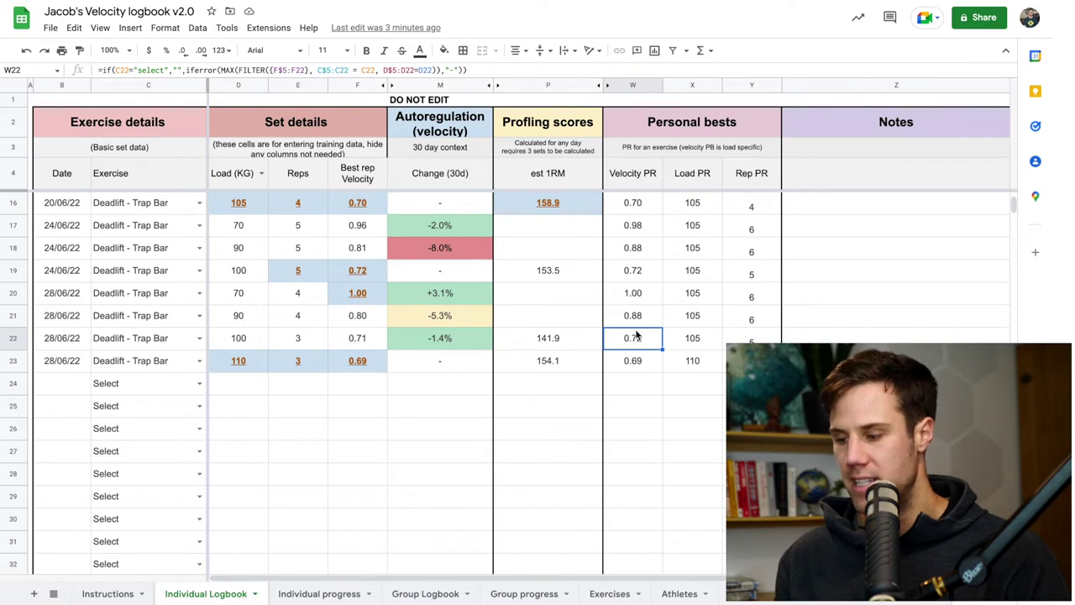
pyautogui.click(492, 429)
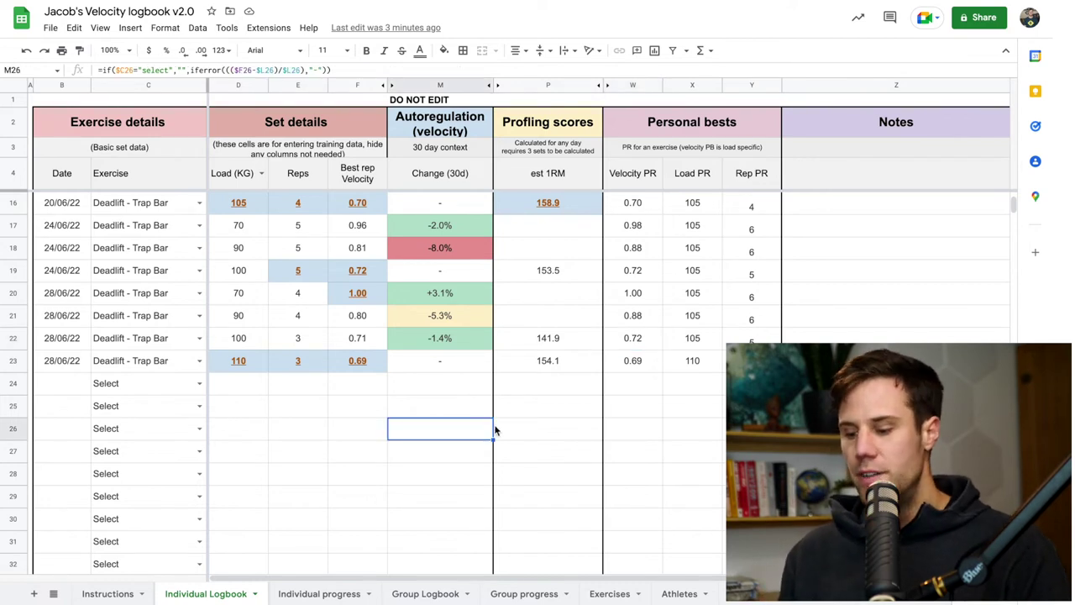
# - Open the Group Logbook sheet and view the athlete choices in row 9, keeping the assigned athlete
pyautogui.click(440, 593)
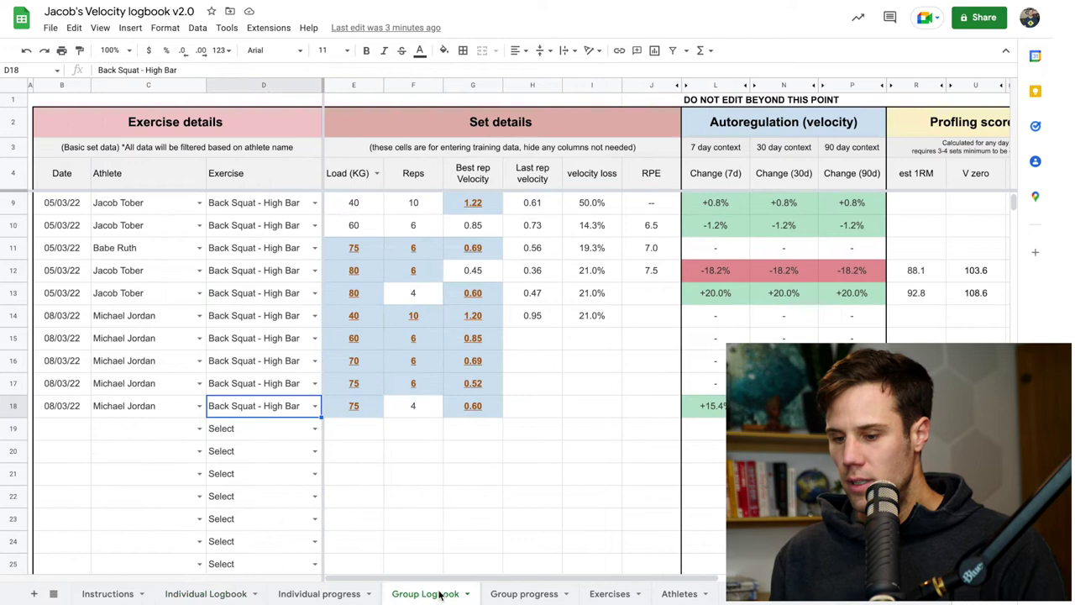
pyautogui.doubleClick(197, 202)
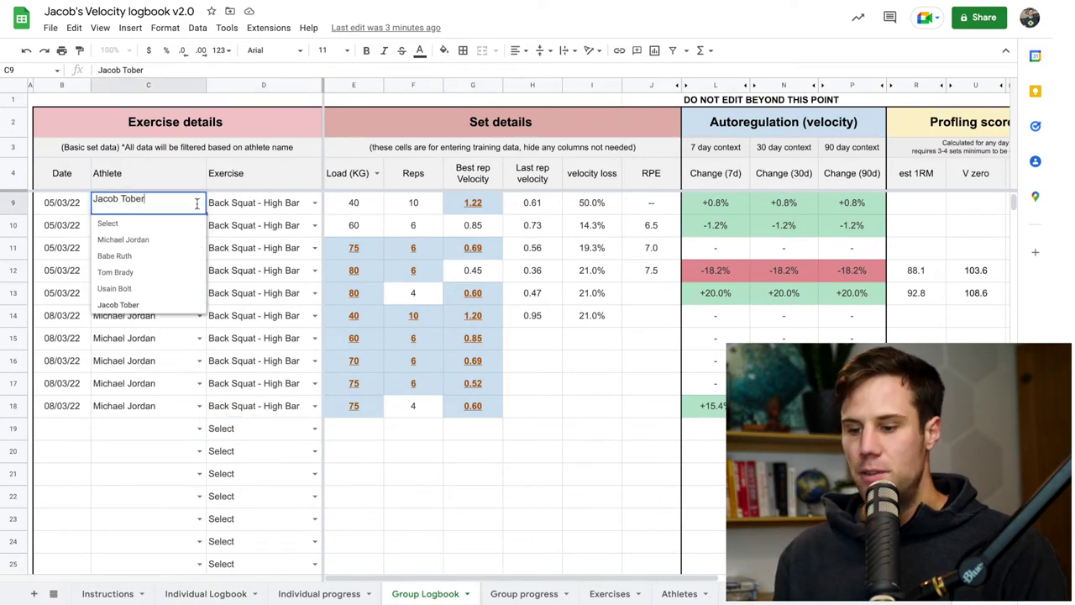
pyautogui.click(141, 306)
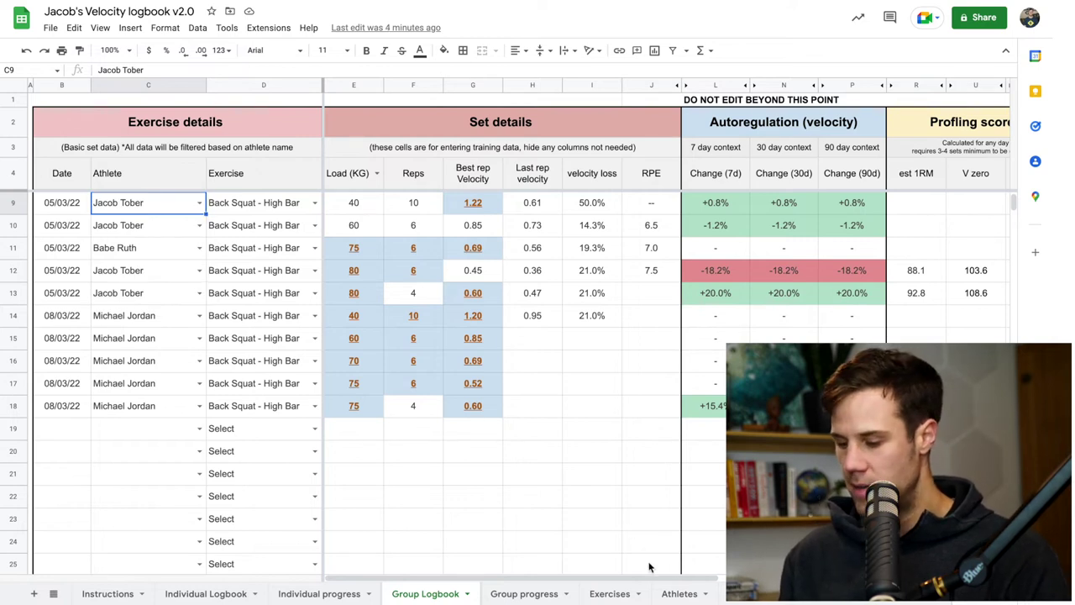
# - Look through the green My Athletes column in the Athletes sheet, including its empty cells further down
pyautogui.click(680, 594)
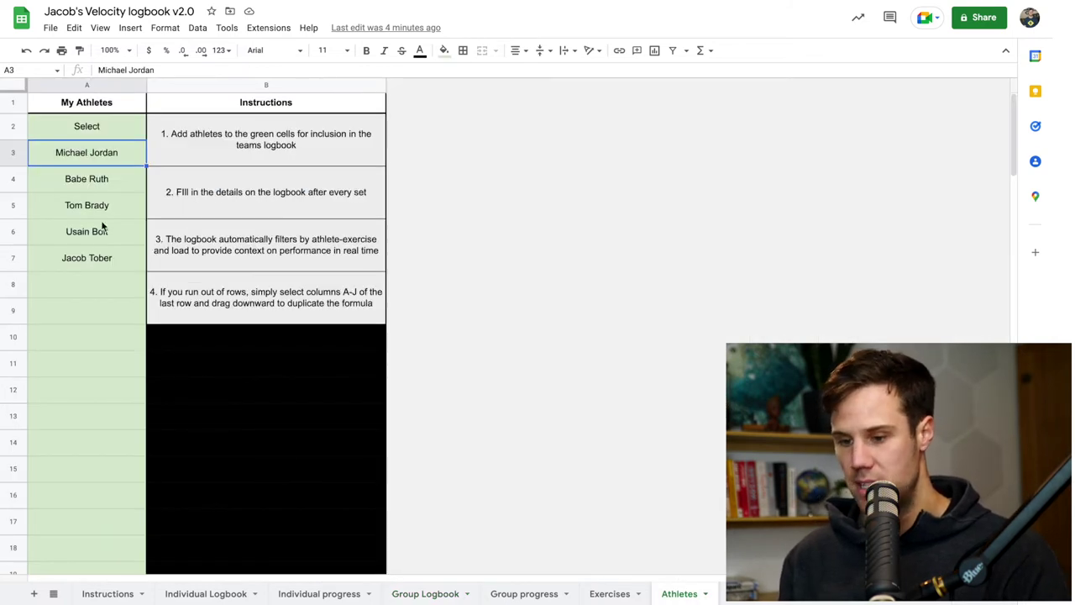
pyautogui.click(113, 127)
pyautogui.scroll(-20, 113, 398)
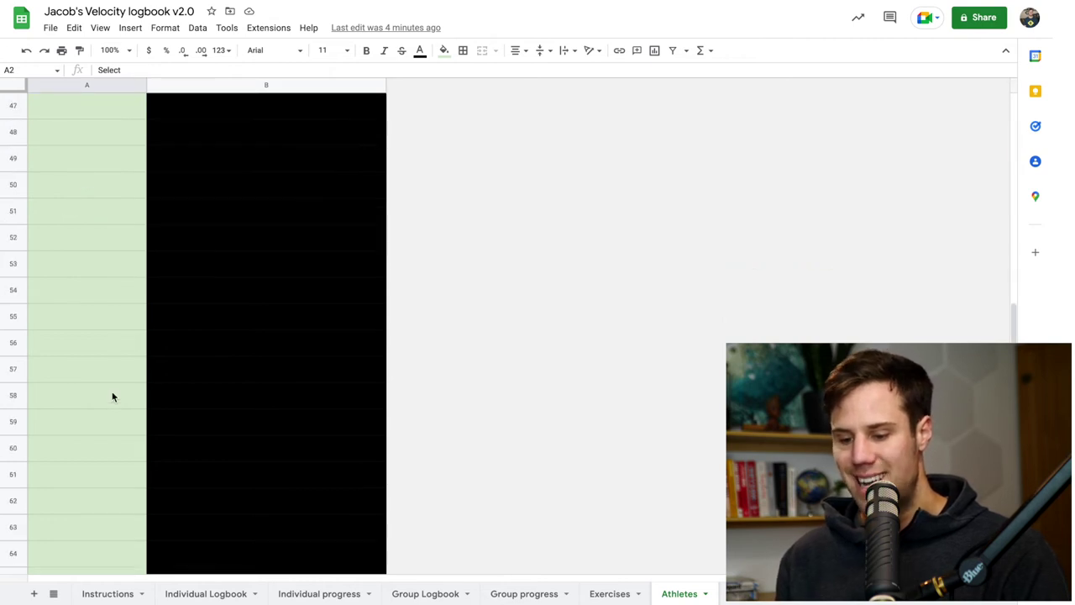
pyautogui.click(99, 453)
pyautogui.scroll(20, 99, 453)
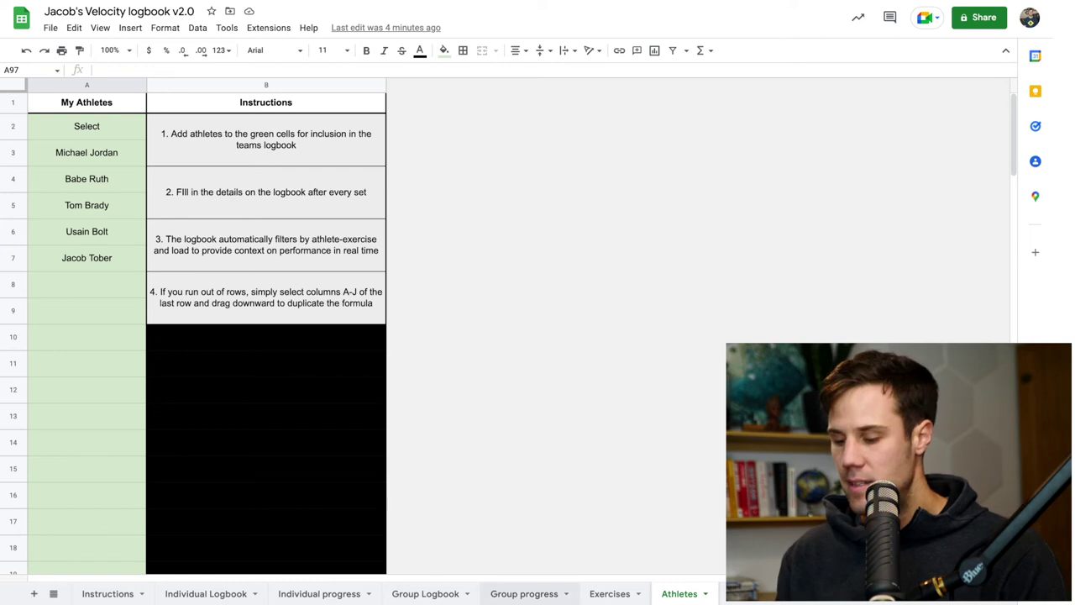
# - Return to the Group Logbook and check the athlete choices in row 12, keeping the same athlete
pyautogui.click(425, 594)
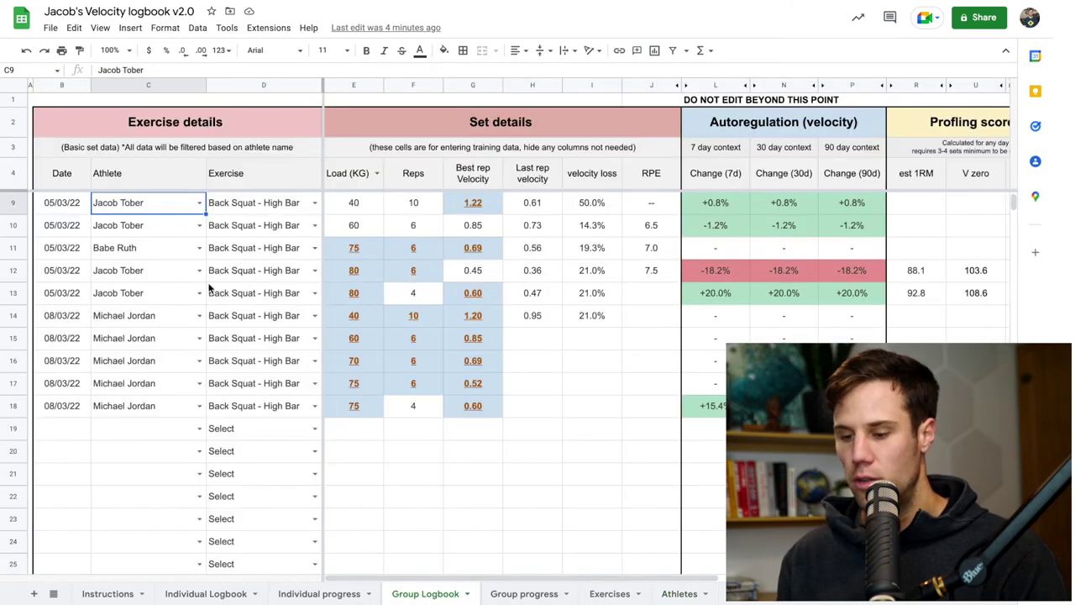
pyautogui.click(199, 271)
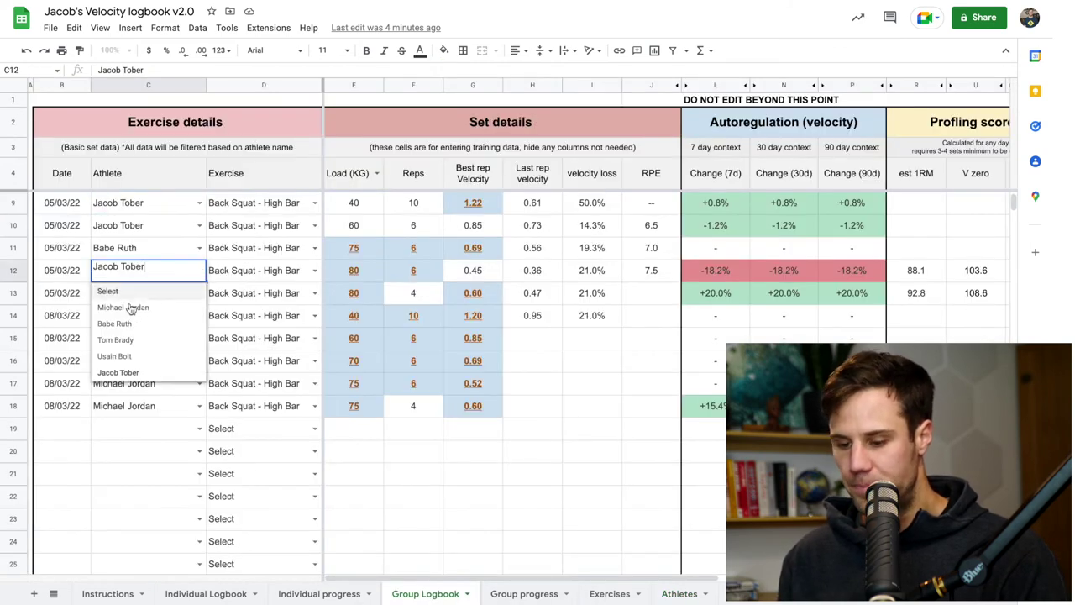
pyautogui.click(143, 372)
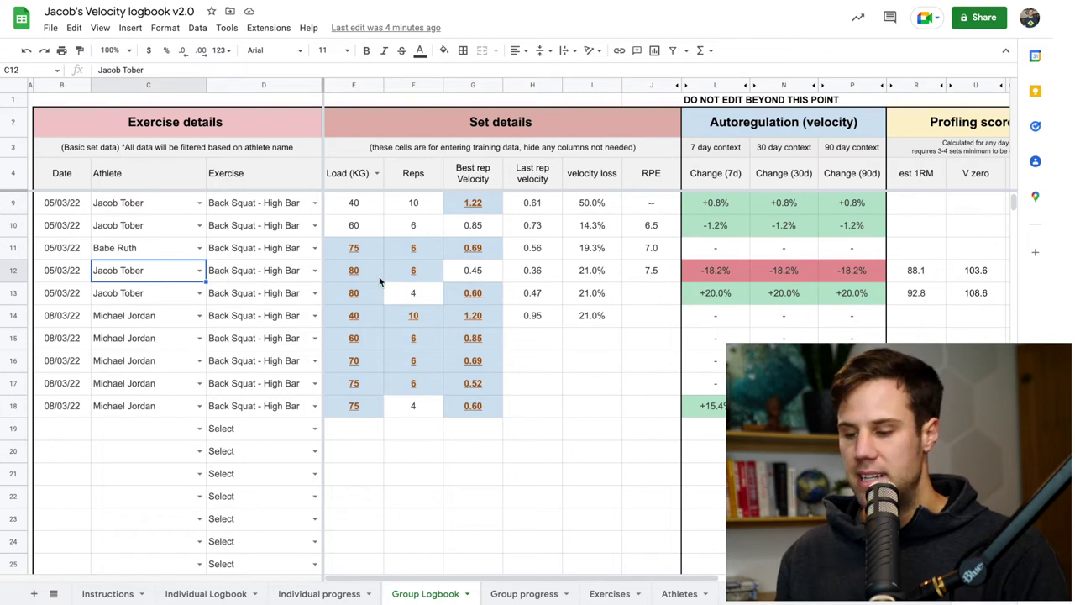
# - Look over the Group Logbook's autoregulation, profiling and personal bests columns, then select the athlete cells in rows 8 to 10
pyautogui.hscroll(1, 615, 269)
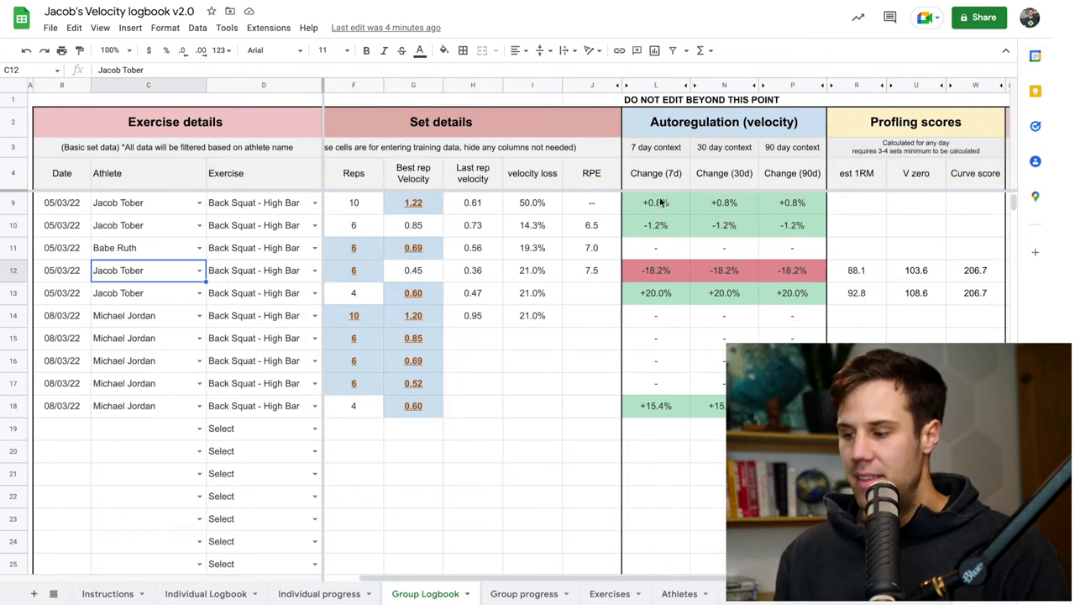
pyautogui.hscroll(2, 742, 327)
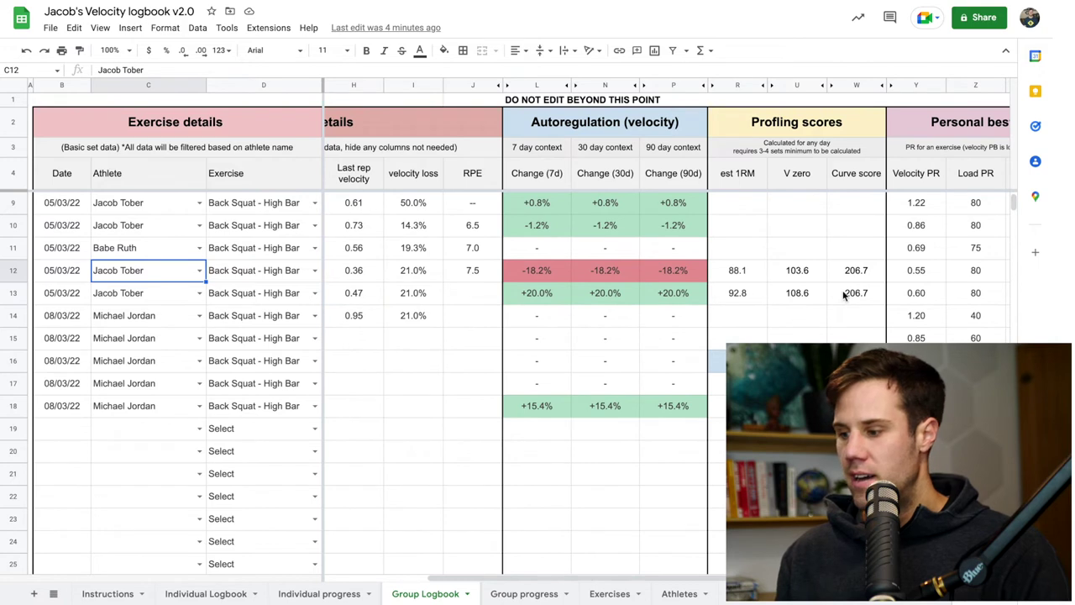
pyautogui.hscroll(3, 843, 294)
pyautogui.scroll(1, 843, 294)
pyautogui.hscroll(-5, 642, 219)
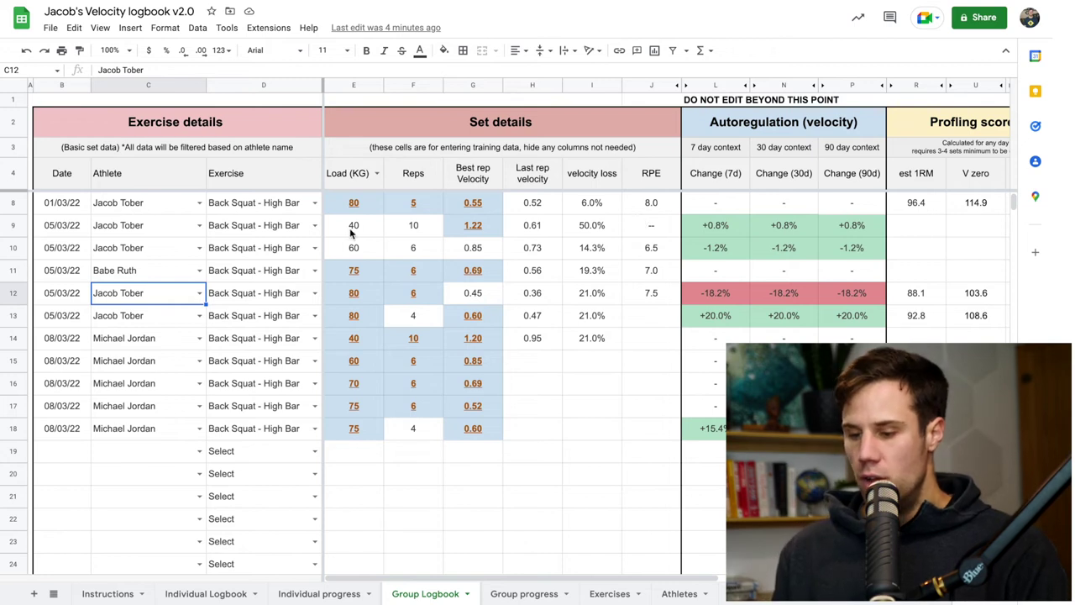
pyautogui.moveTo(143, 210); pyautogui.dragTo(141, 251)
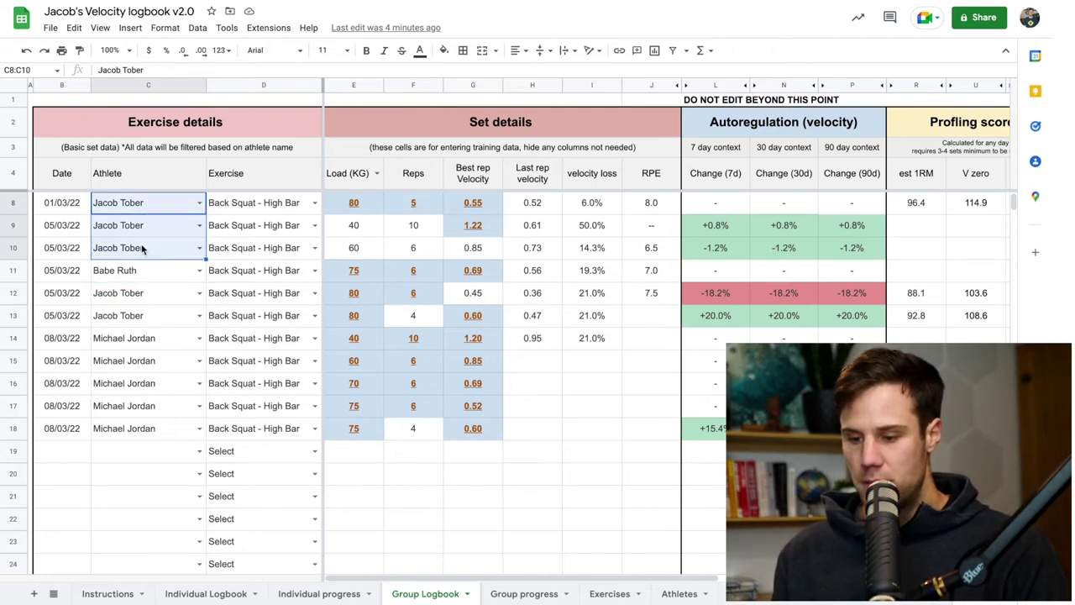
# - Select the athlete cell in row 11, then the load, reps and best rep velocity cells in rows 14 to 18
pyautogui.click(140, 275)
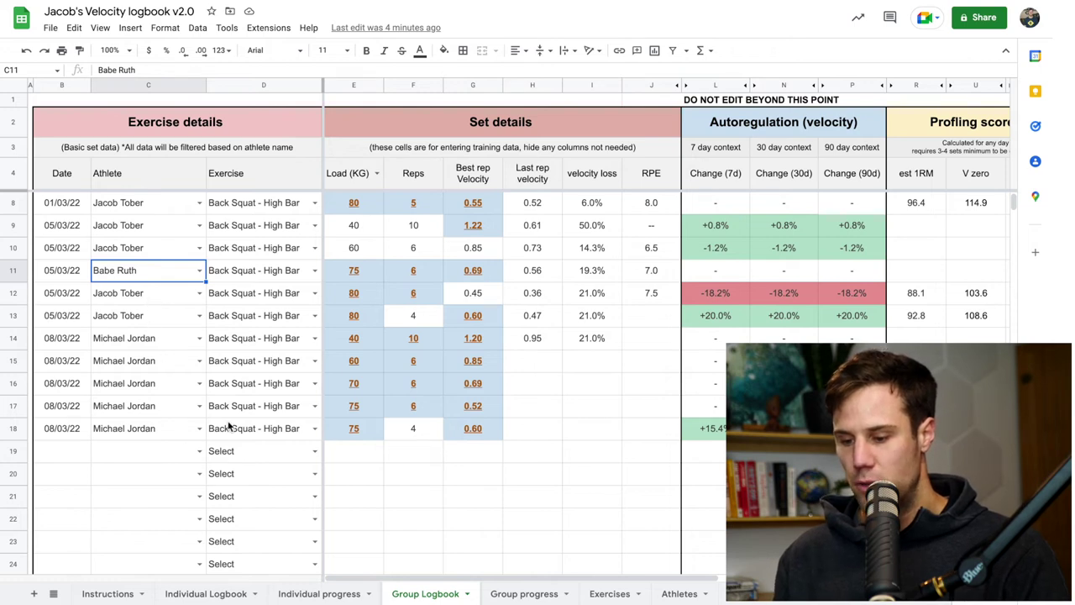
pyautogui.moveTo(355, 338); pyautogui.dragTo(487, 428)
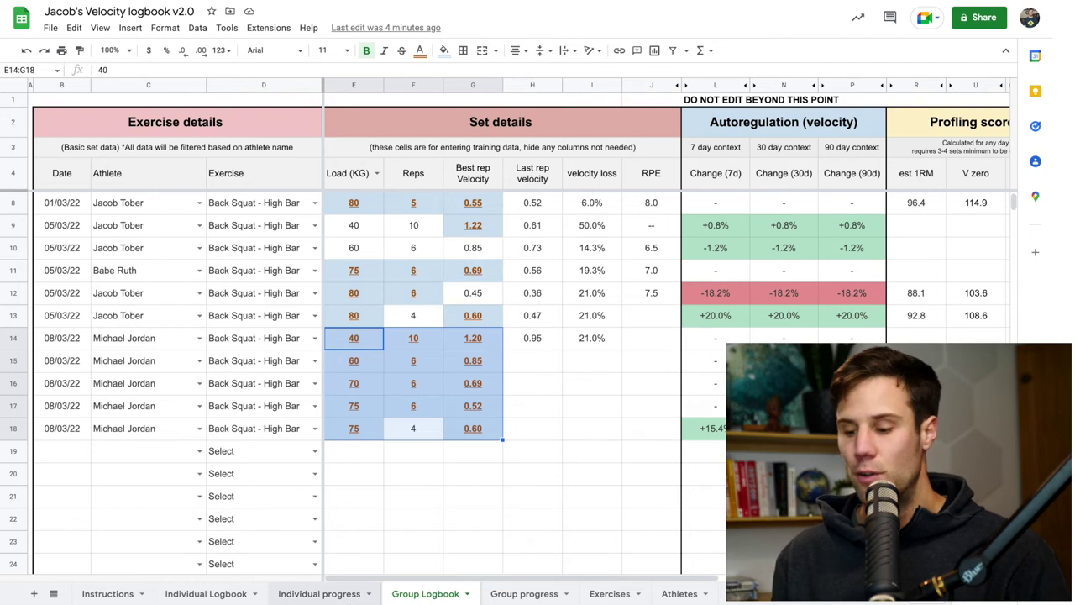
# - Open the Individual progress sheet and examine the velocity progress by load table, including its load selector and first weight cell
pyautogui.click(319, 593)
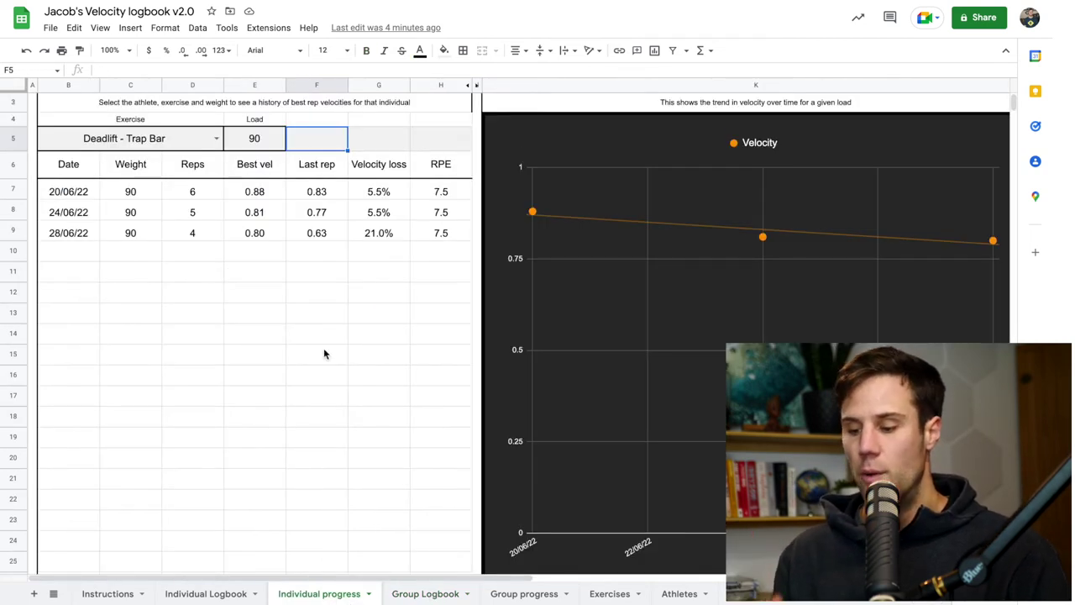
pyautogui.scroll(1, 324, 354)
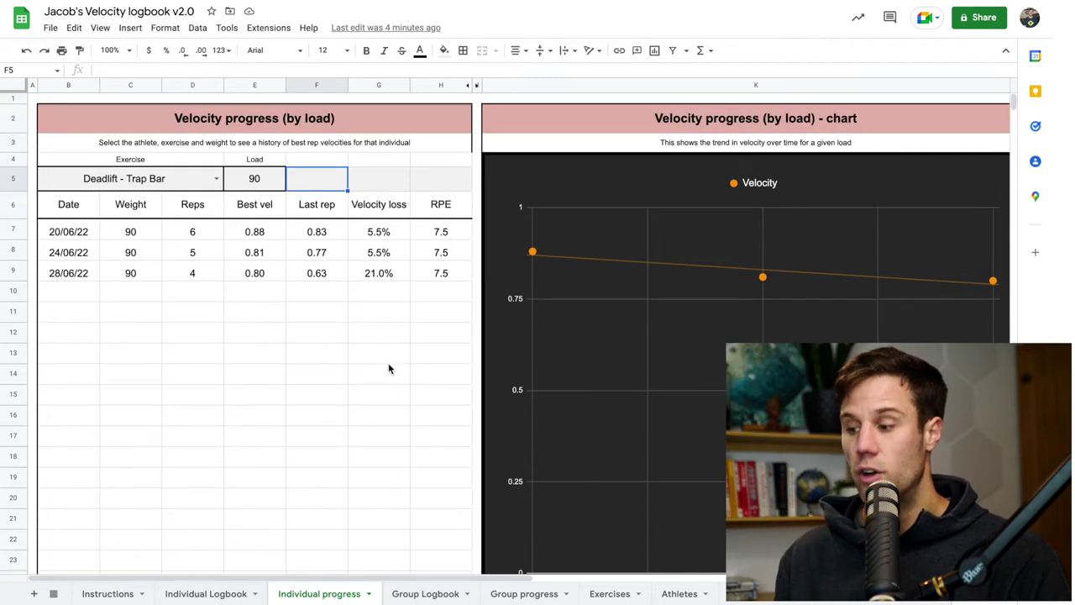
pyautogui.click(312, 351)
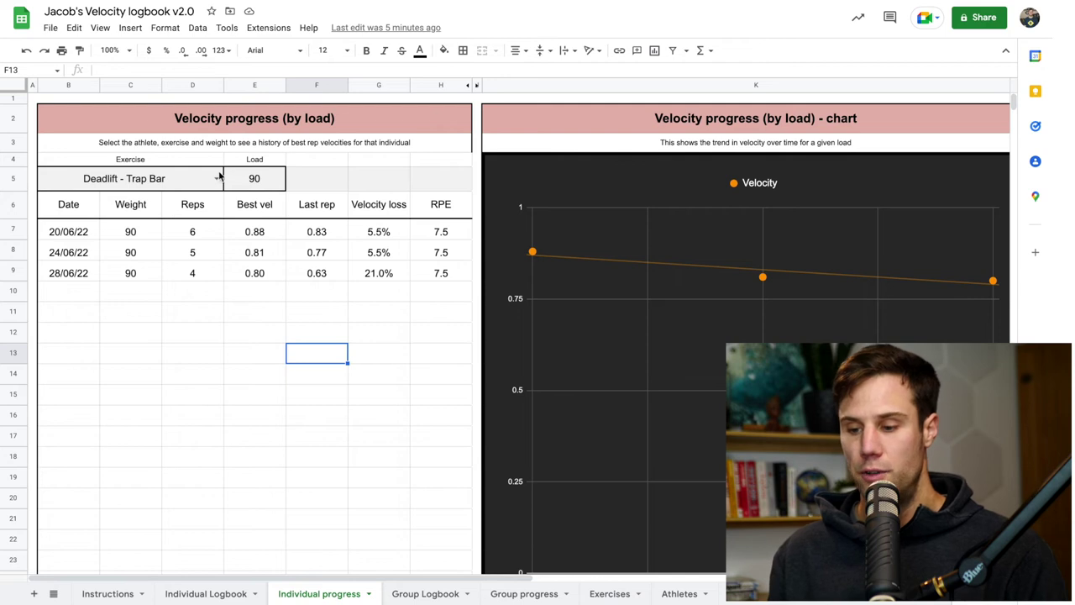
pyautogui.click(265, 178)
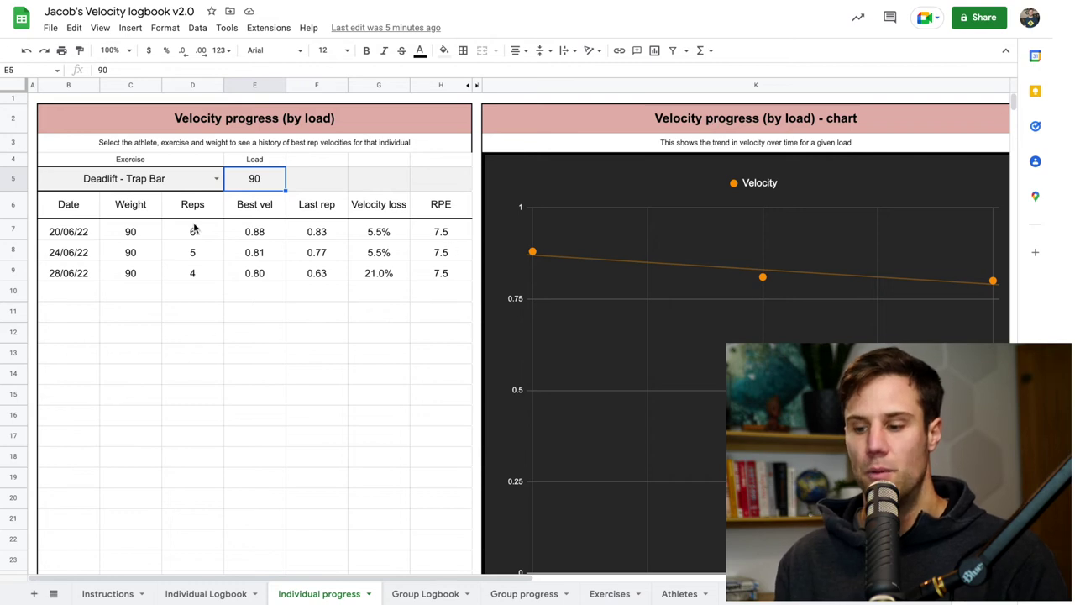
pyautogui.click(245, 352)
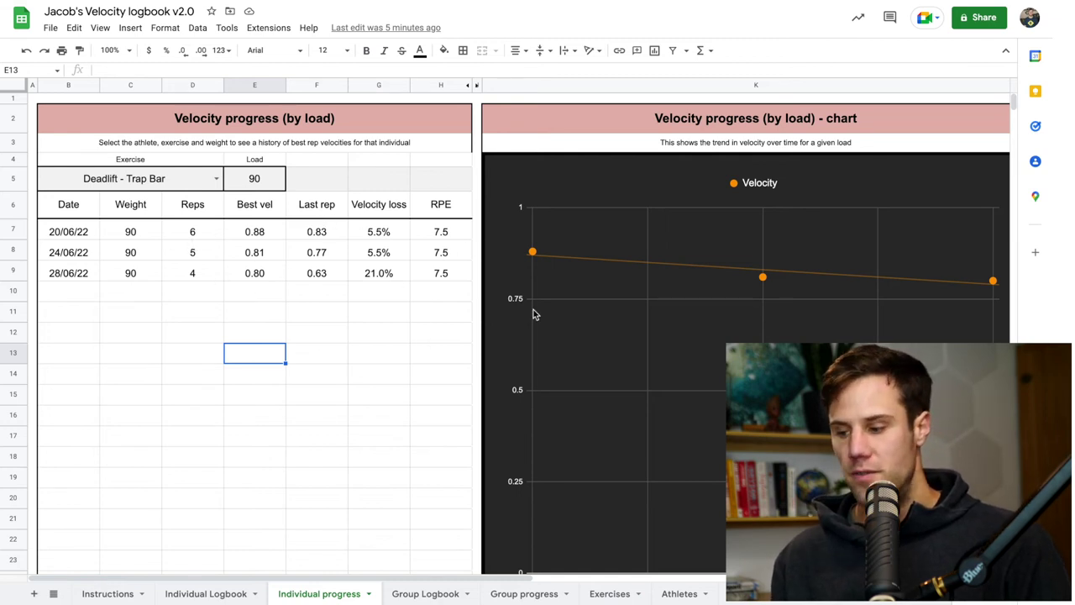
pyautogui.click(149, 236)
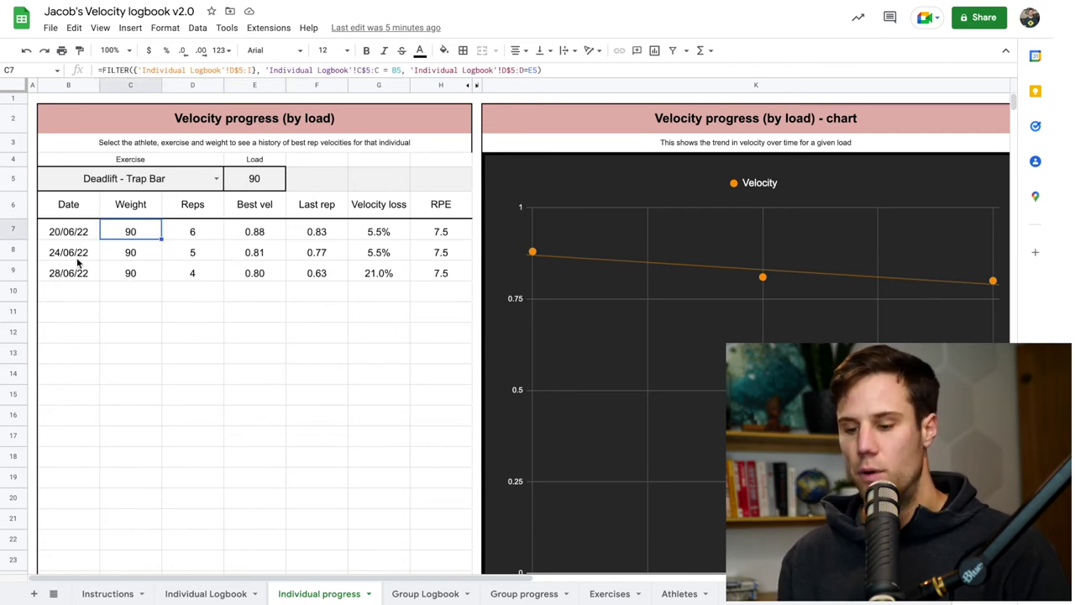
pyautogui.scroll(-1, 340, 278)
pyautogui.click(340, 280)
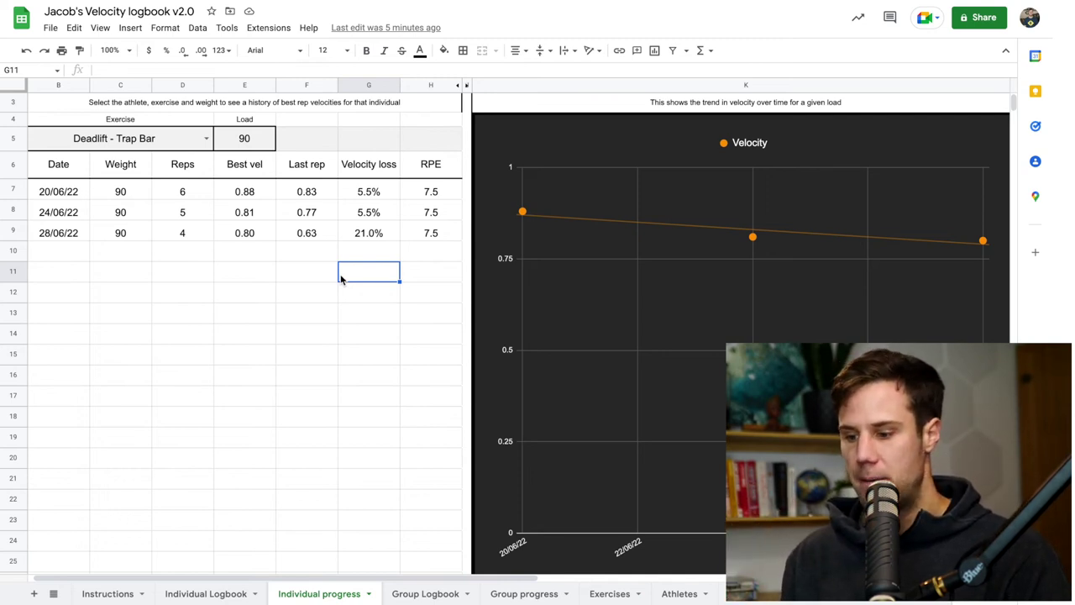
# - Look over the velocity progress chart and the profiling scores table and chart, selecting the date in row 8 of the scores
pyautogui.hscroll(5, 340, 279)
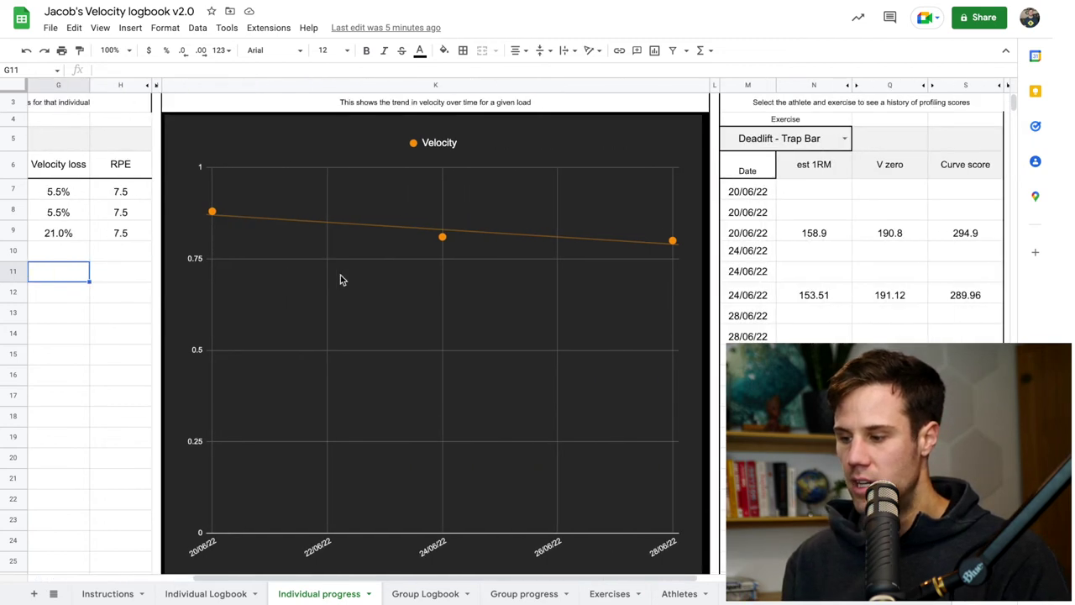
pyautogui.hscroll(8, 340, 278)
pyautogui.scroll(1, 76, 250)
pyautogui.hscroll(-8, 75, 250)
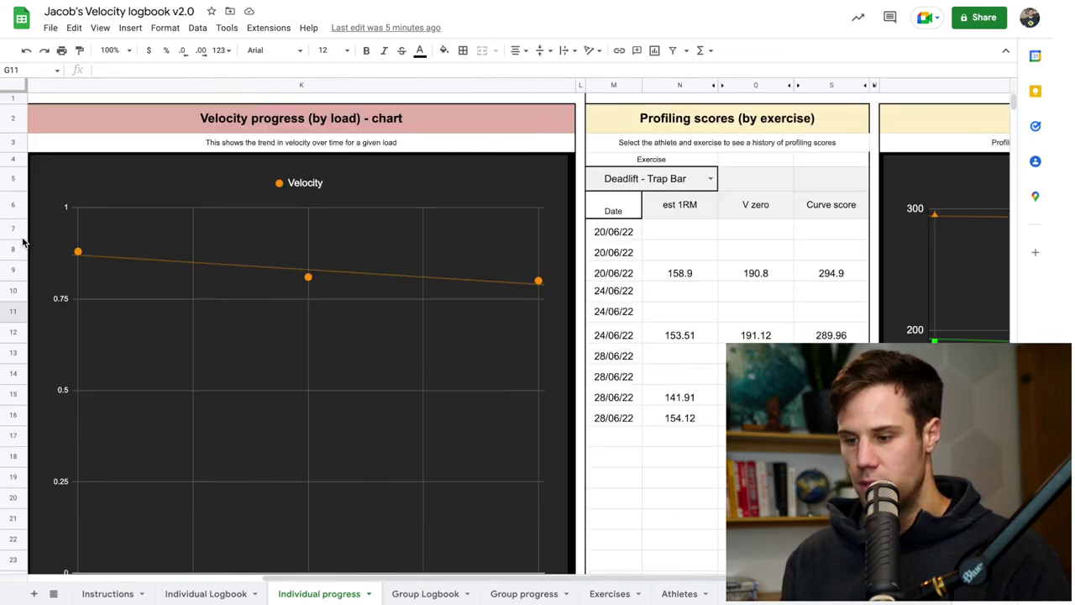
pyautogui.hscroll(8, 293, 170)
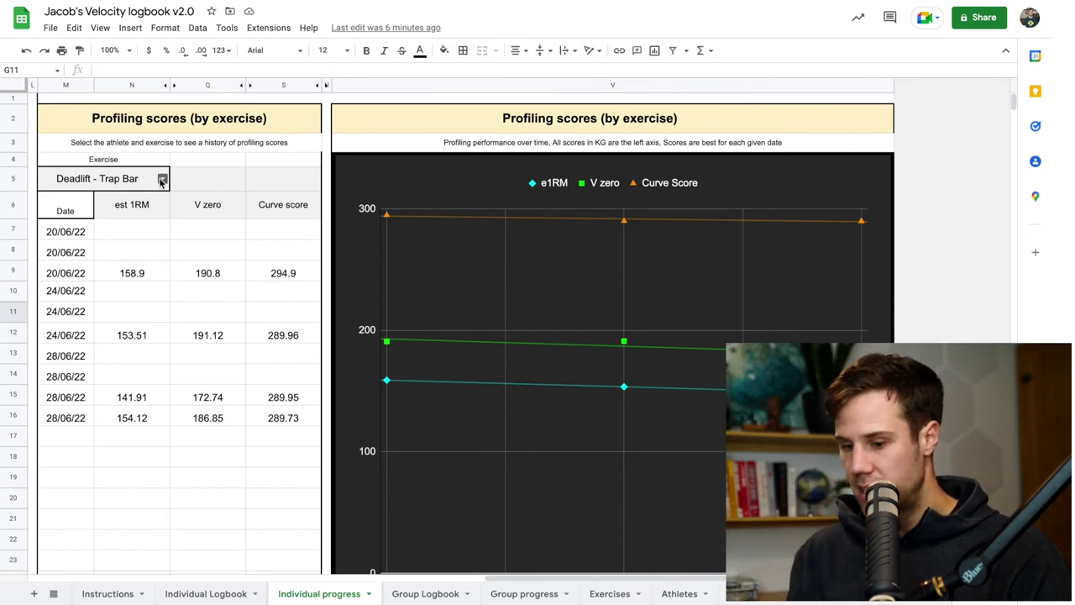
pyautogui.click(84, 250)
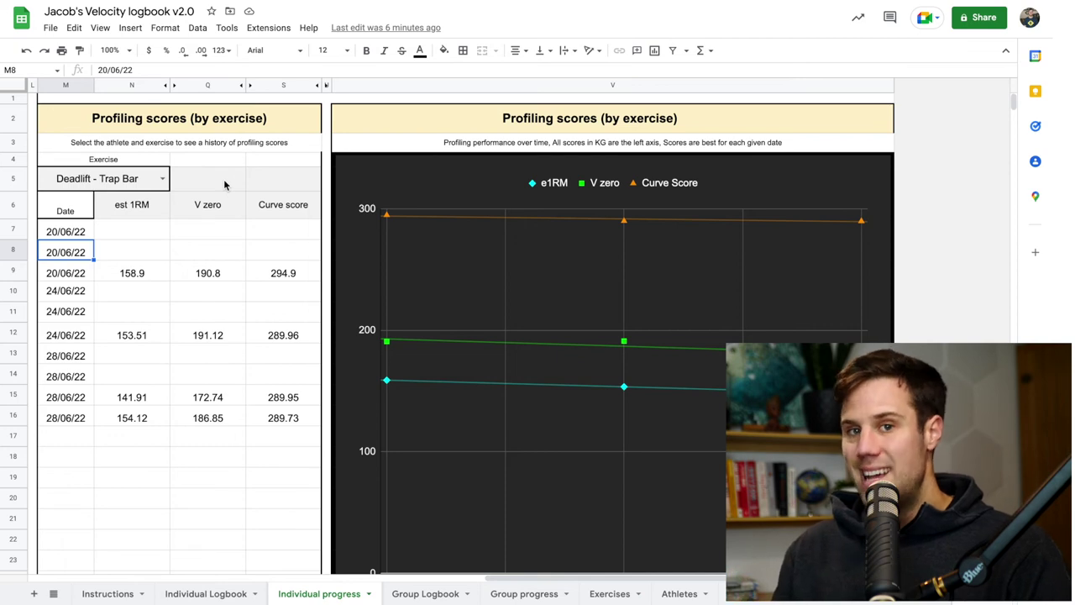
pyautogui.hscroll(-10, 223, 179)
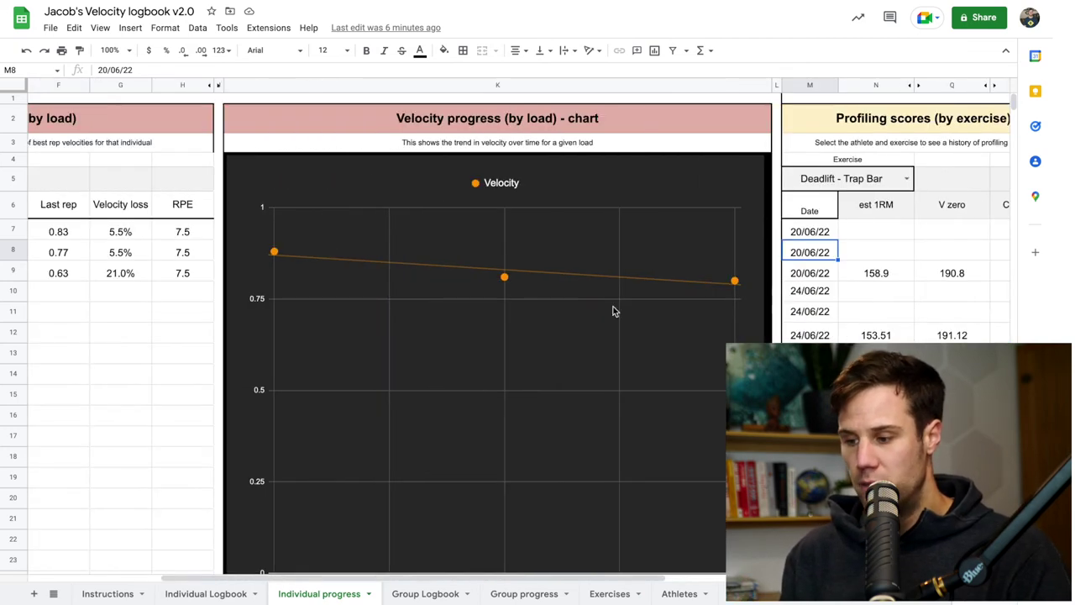
pyautogui.hscroll(10, 613, 311)
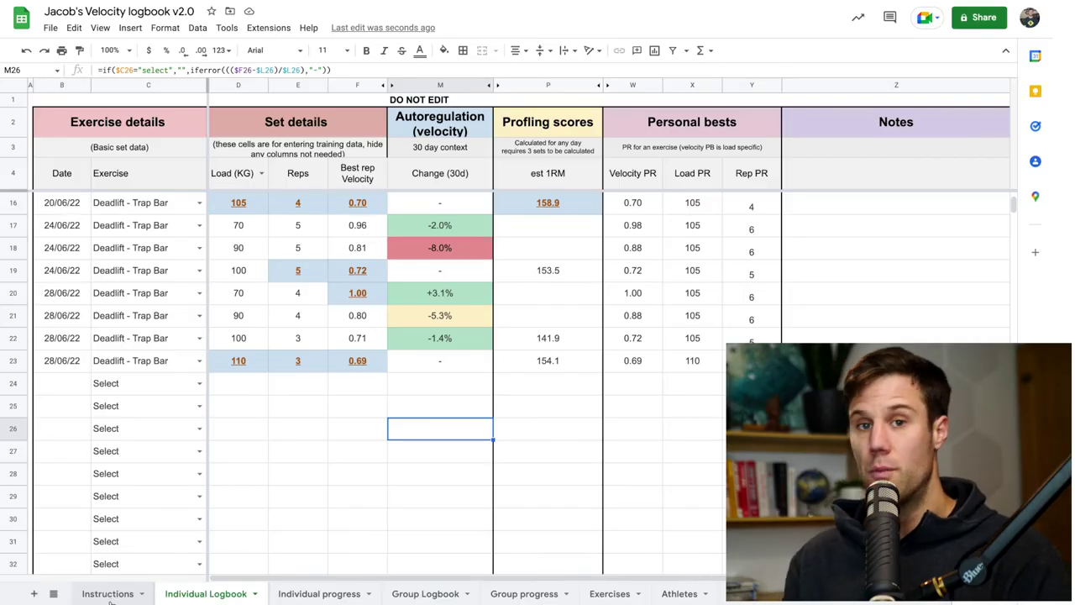
# - Go back to the Individual Logbook's first entries and walk through the date, exercise, load and reps cells of row 5
pyautogui.scroll(5, 143, 352)
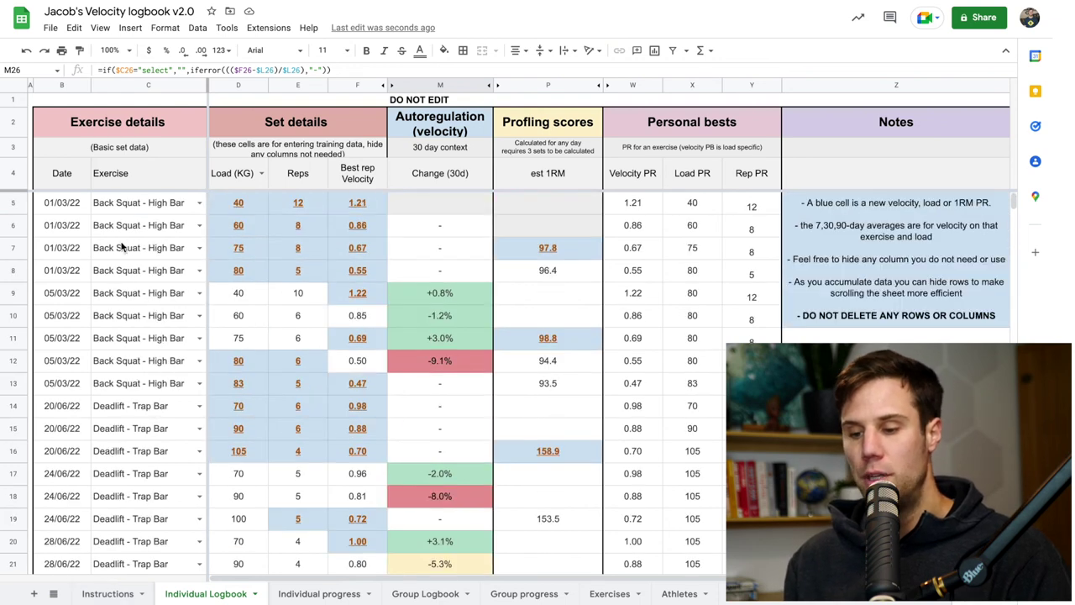
pyautogui.click(121, 245)
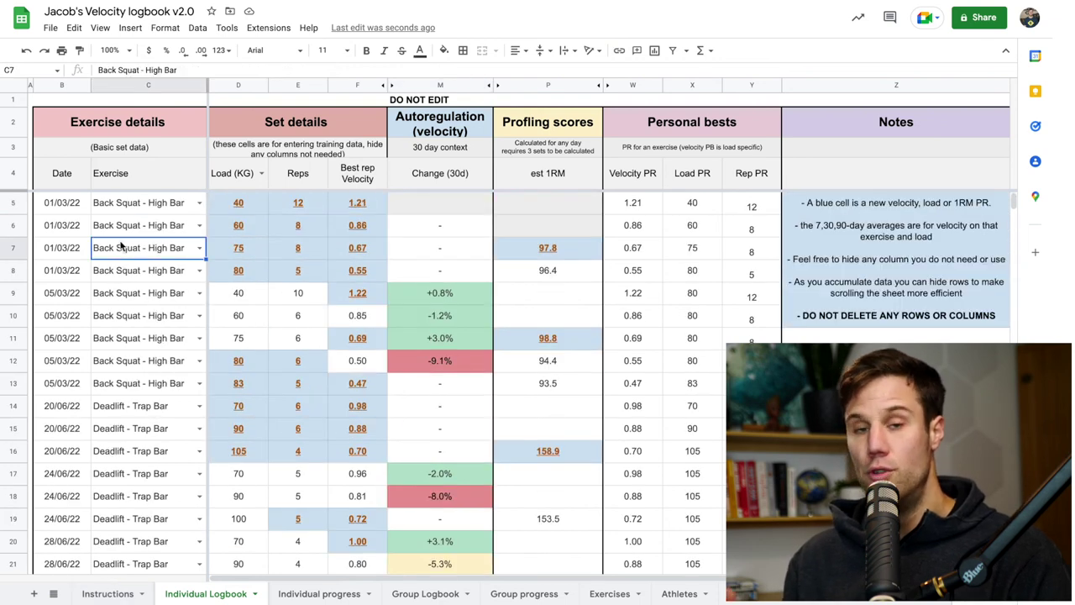
pyautogui.click(79, 203)
pyautogui.press('Right')
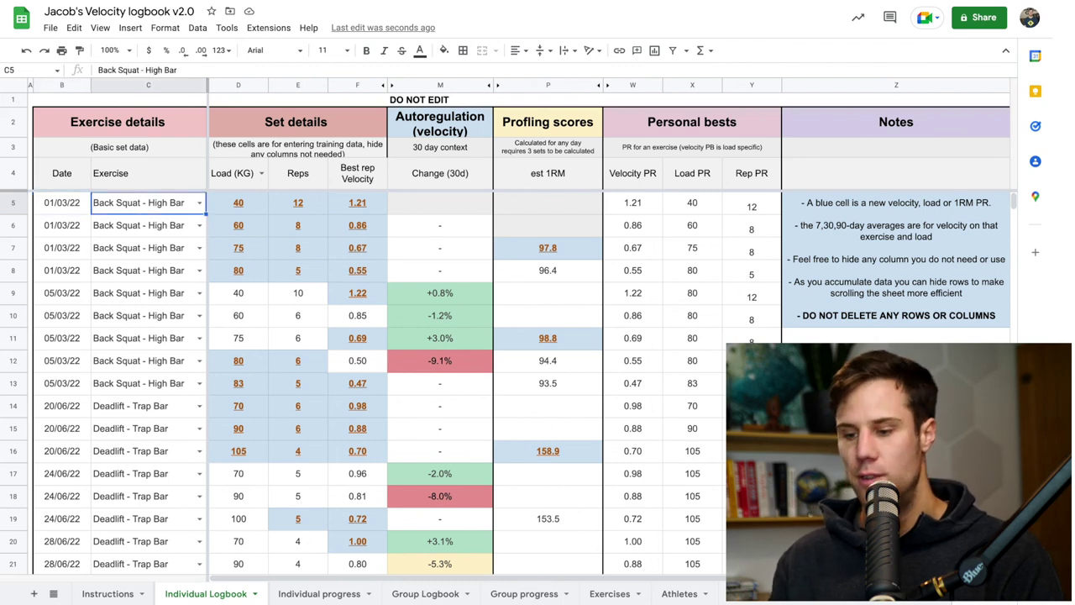
pyautogui.press('Right')
pyautogui.press('Right')
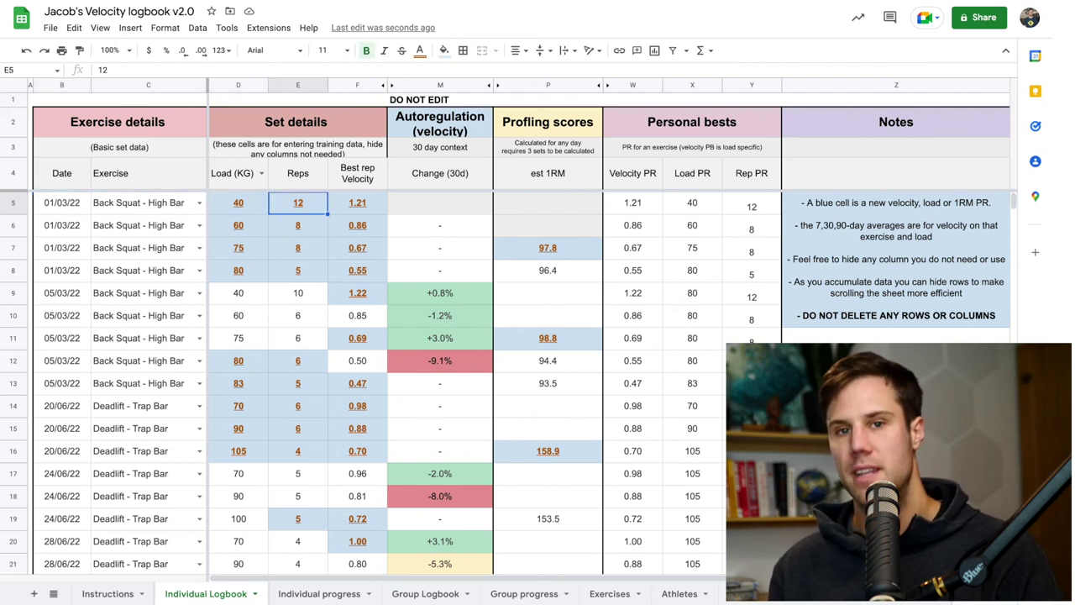